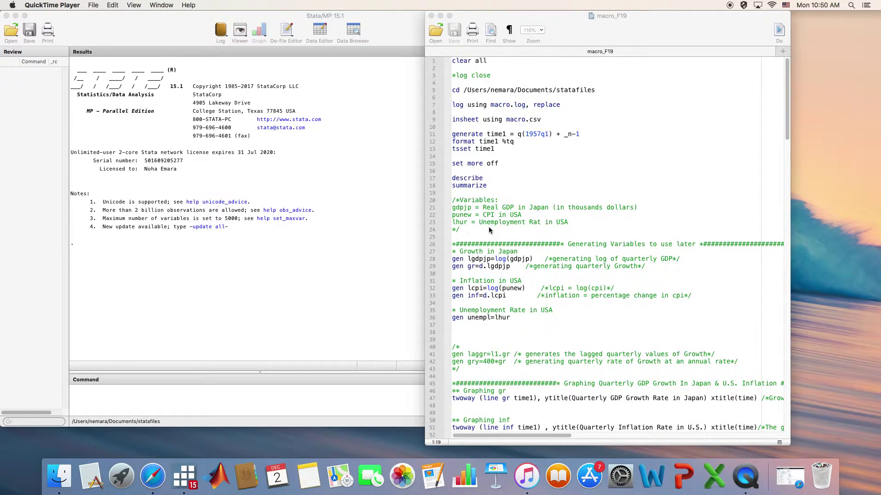
# - Correct "Rat" to "Rate" in the lhur variable description in the do-file comment
pyautogui.click(543, 225)
pyautogui.write('e')
pyautogui.click(508, 236)
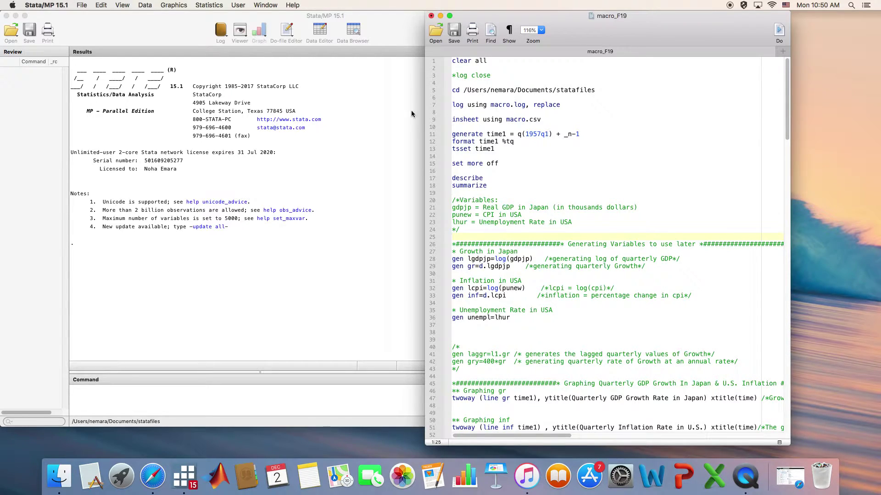
# - Run only the do-file line that imports macro.csv with insheet, and bring the results into view
pyautogui.moveTo(457, 112); pyautogui.dragTo(550, 119)
pyautogui.click(779, 31)
pyautogui.click(293, 172)
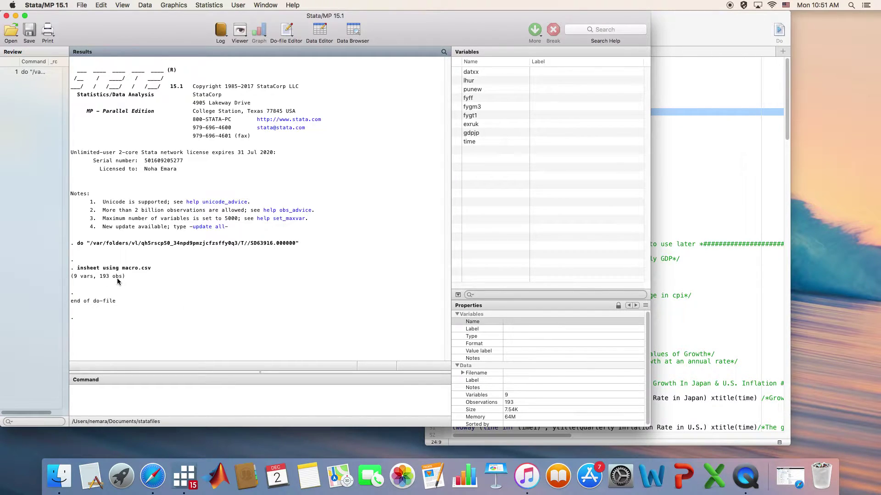
# - Inspect the imported dataset in the Data Editor, checking the datxx dates from first to last observation, and return to the do-file
pyautogui.click(319, 31)
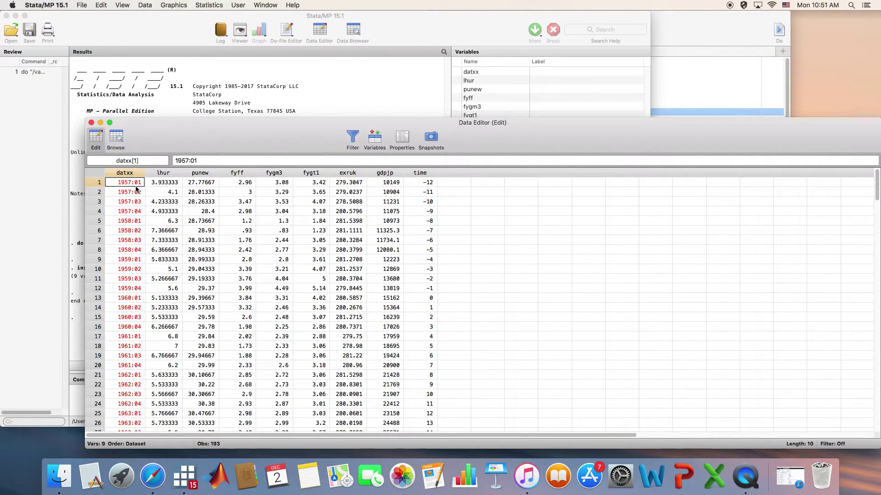
pyautogui.scroll(-20, 136, 189)
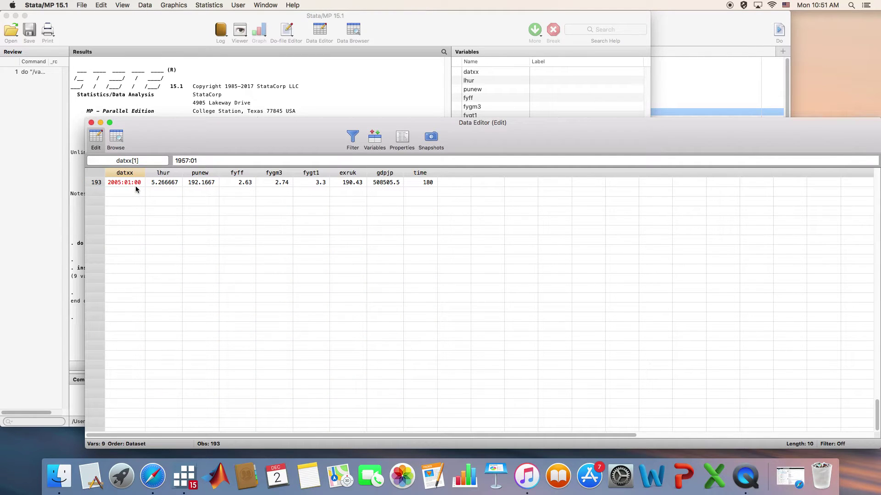
pyautogui.scroll(4, 136, 187)
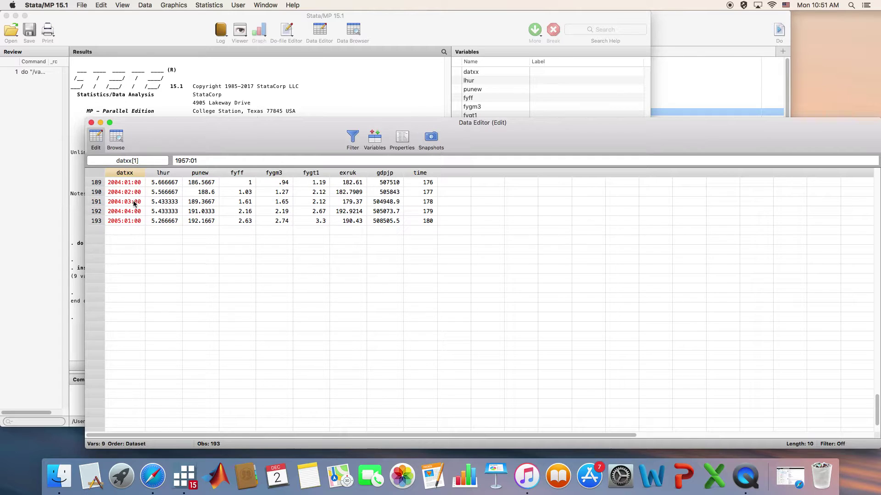
pyautogui.scroll(3, 134, 204)
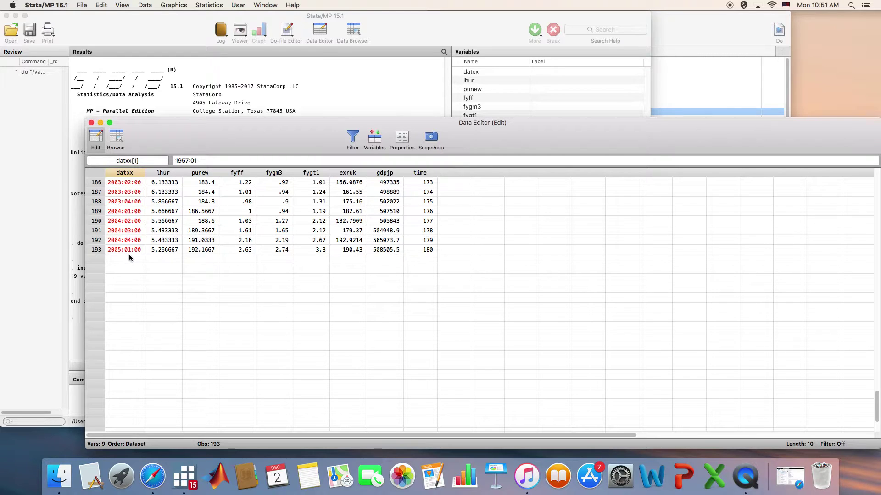
pyautogui.click(91, 122)
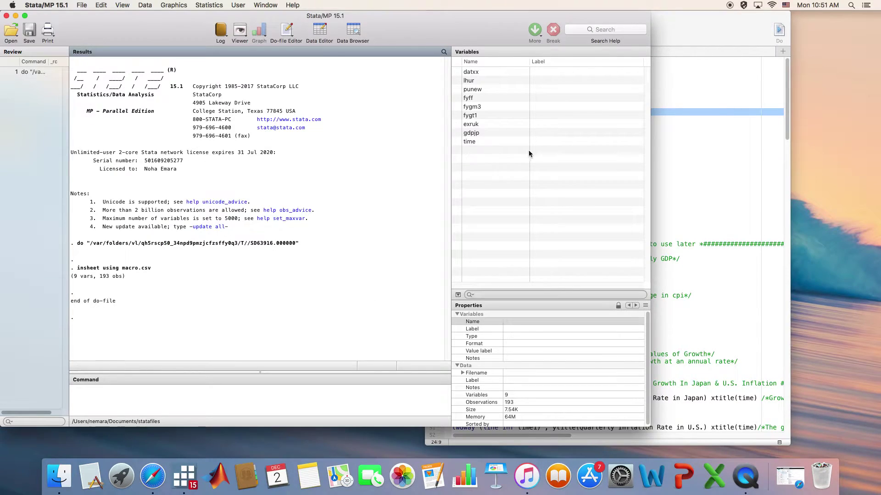
pyautogui.click(674, 158)
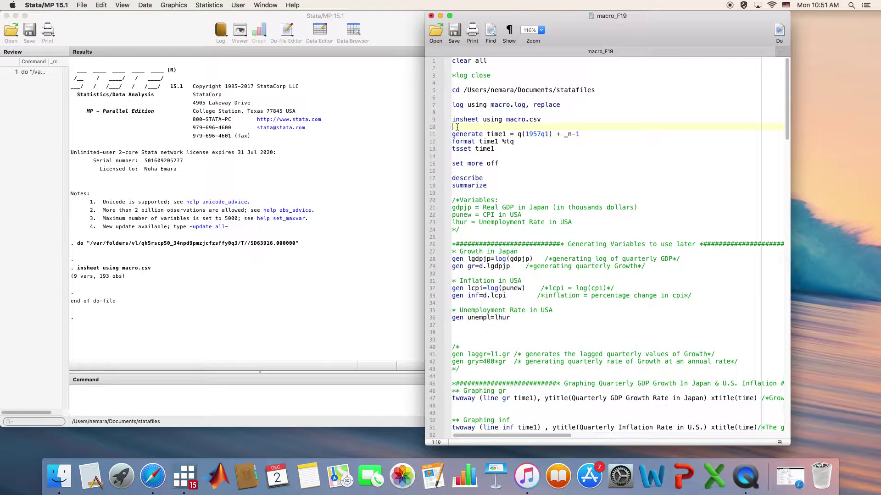
# - Run the do-file lines that generate time1 from 1957q1, format it as %tq and declare it with tsset
pyautogui.moveTo(494, 129); pyautogui.dragTo(581, 134)
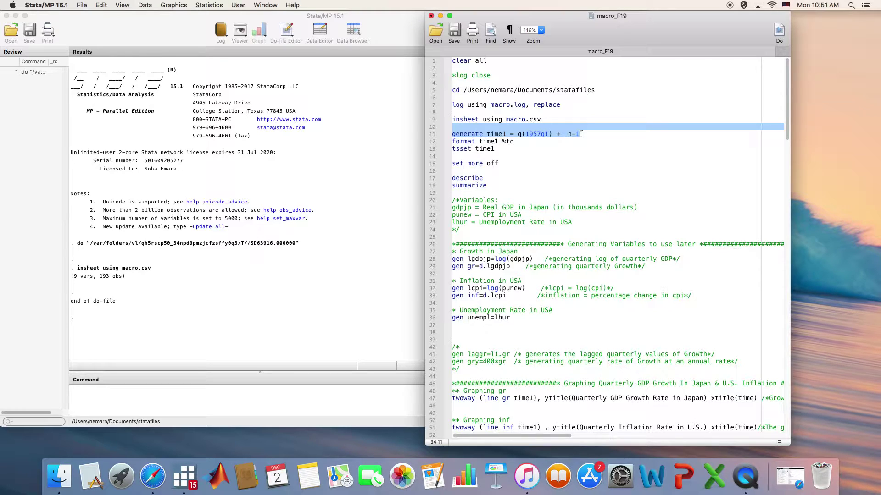
pyautogui.moveTo(581, 134); pyautogui.dragTo(522, 152)
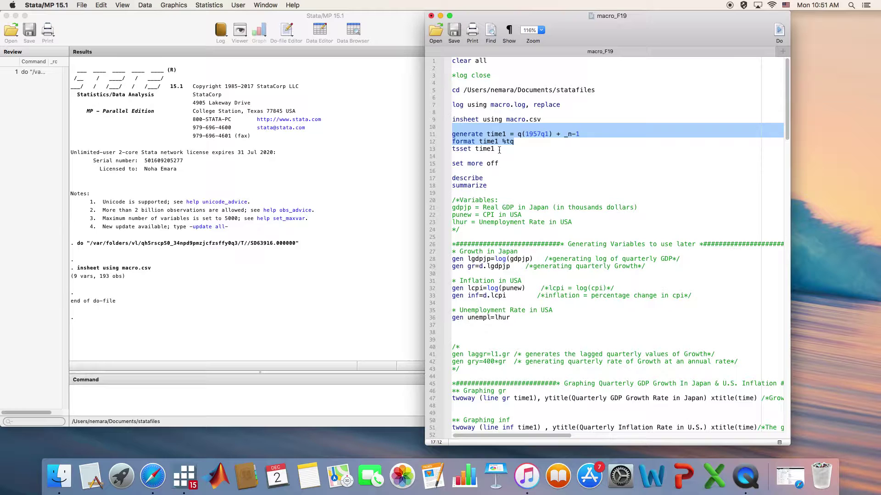
pyautogui.moveTo(495, 149); pyautogui.dragTo(457, 135)
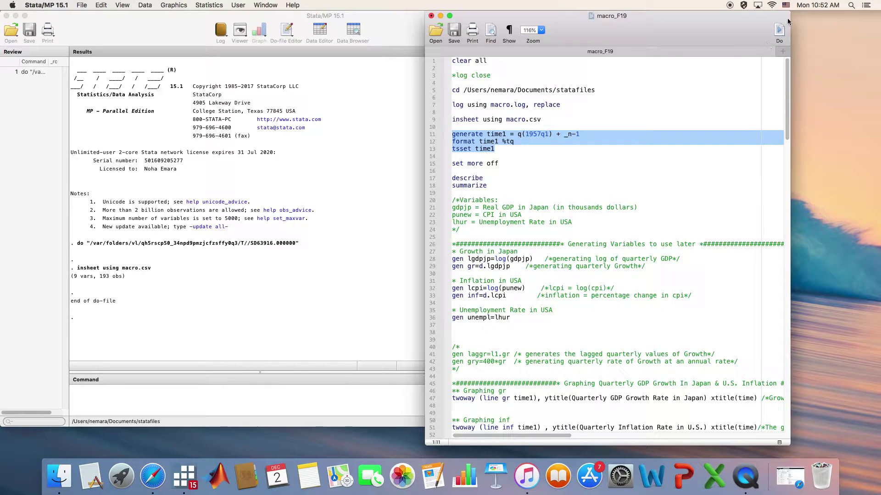
pyautogui.click(780, 31)
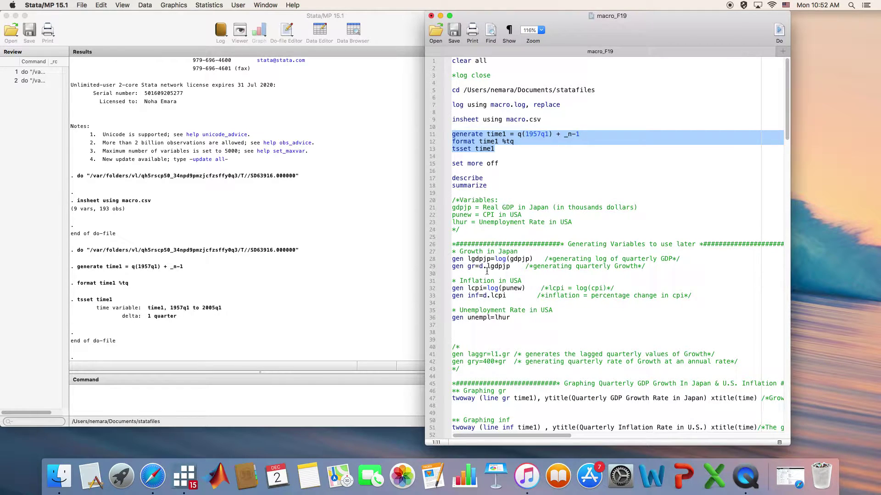
# - Review the do-file comment describing the gdpjp, punew and lhur variables
pyautogui.scroll(-5, 486, 271)
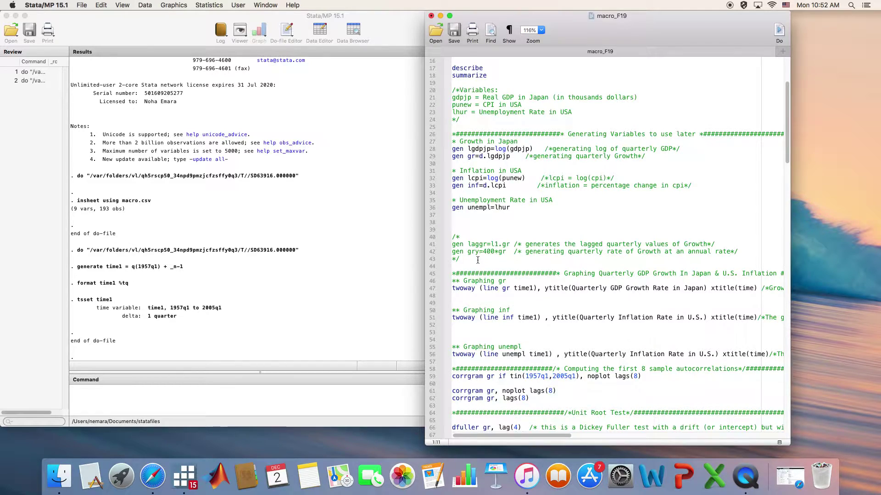
pyautogui.scroll(5, 486, 271)
pyautogui.click(486, 214)
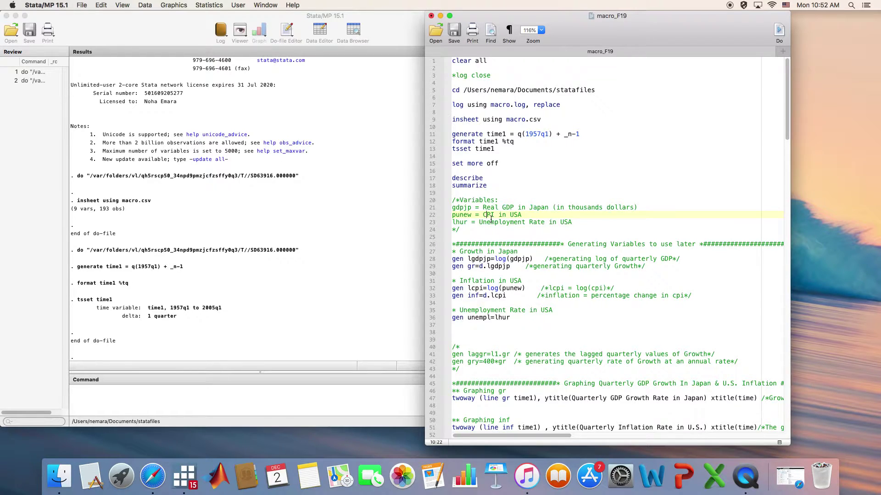
pyautogui.moveTo(493, 216); pyautogui.dragTo(483, 215)
pyautogui.moveTo(482, 208); pyautogui.dragTo(515, 207)
pyautogui.click(497, 274)
pyautogui.scroll(-3, 497, 274)
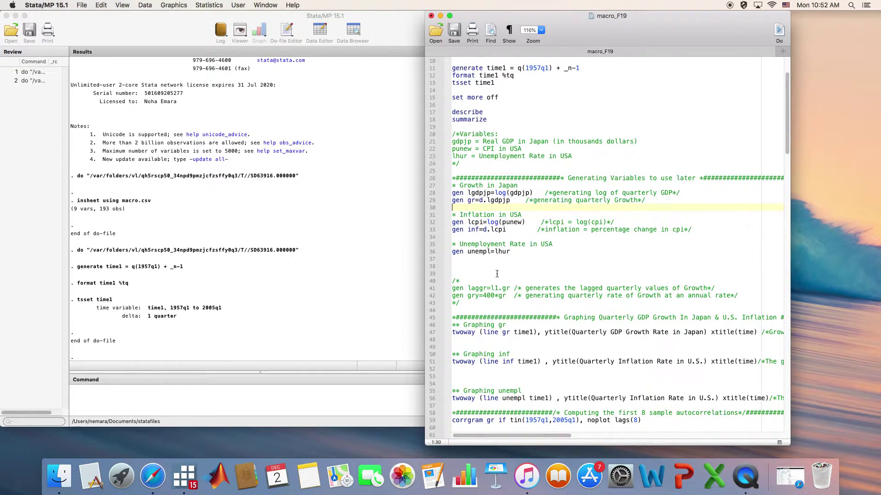
# - Examine the commands that generate Japan's growth (lgdpjp, gr) and U.S. inflation (lcpi, inf)
pyautogui.click(467, 192)
pyautogui.moveTo(468, 201); pyautogui.dragTo(474, 206)
pyautogui.click(520, 236)
pyautogui.scroll(-1, 519, 235)
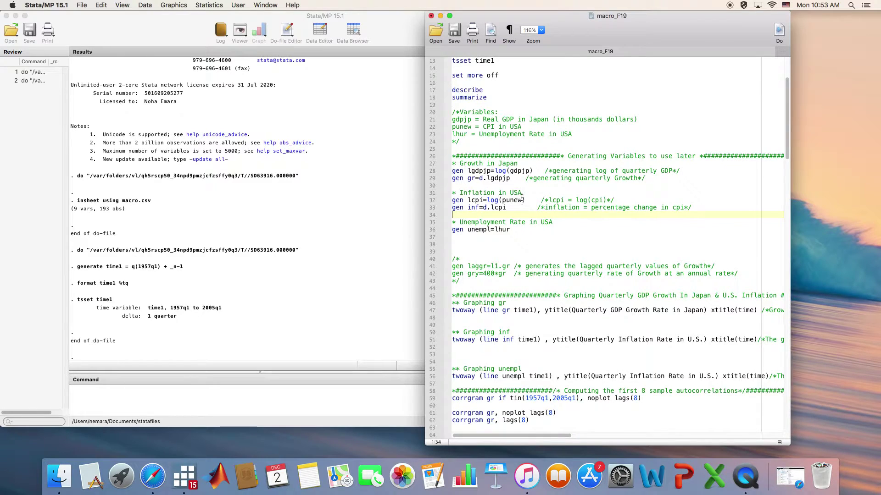
pyautogui.moveTo(523, 201); pyautogui.dragTo(504, 200)
pyautogui.doubleClick(470, 209)
pyautogui.scroll(-6, 504, 213)
pyautogui.scroll(4, 504, 214)
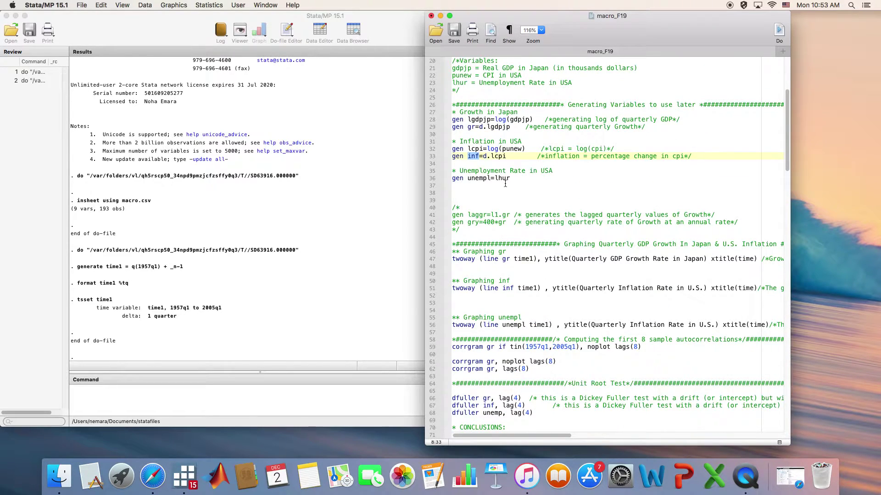
# - Examine the unempl definition, the commented-out laggr and gry lines, and the graphing commands that follow
pyautogui.moveTo(510, 178); pyautogui.dragTo(494, 181)
pyautogui.click(490, 179)
pyautogui.moveTo(491, 180); pyautogui.dragTo(472, 181)
pyautogui.click(469, 207)
pyautogui.scroll(-3, 469, 208)
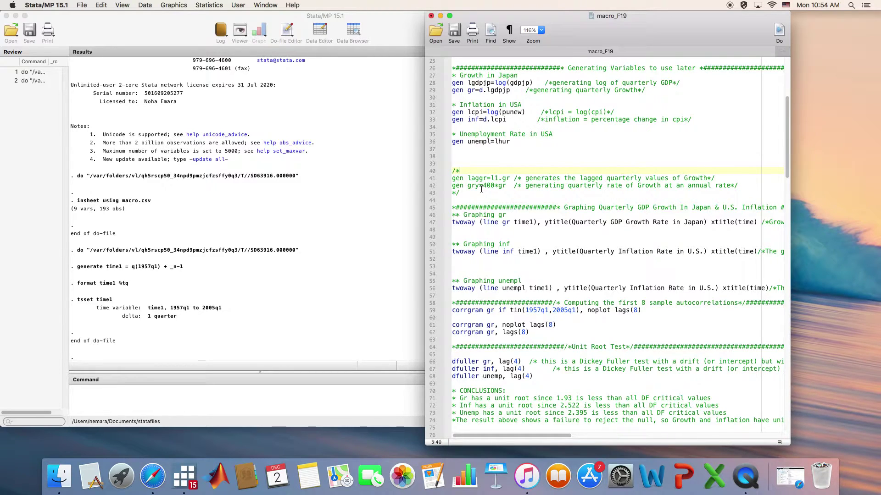
pyautogui.scroll(-1, 481, 189)
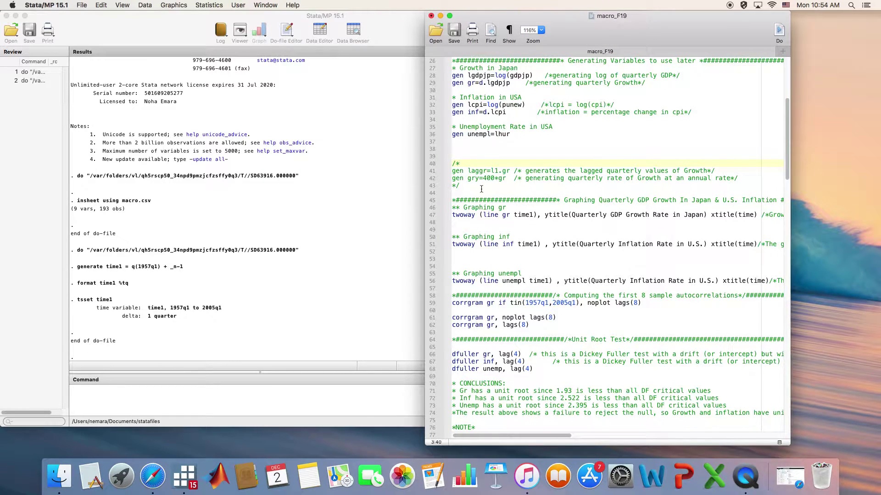
pyautogui.scroll(-4, 481, 189)
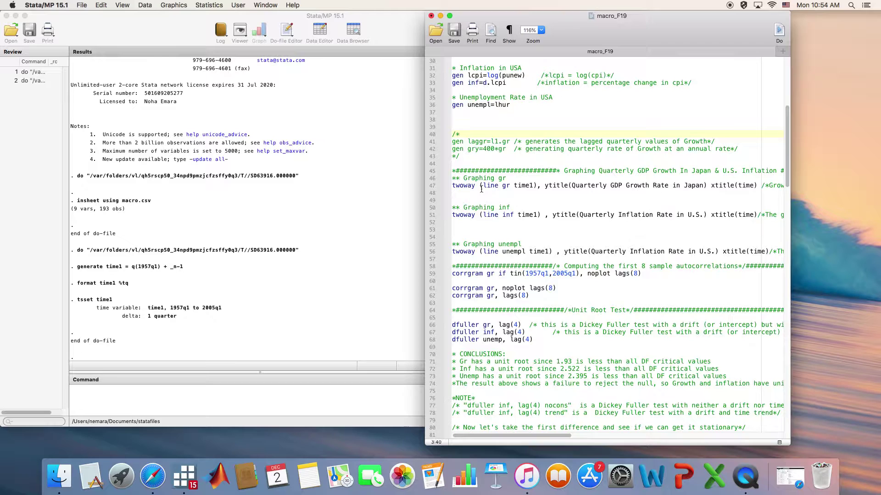
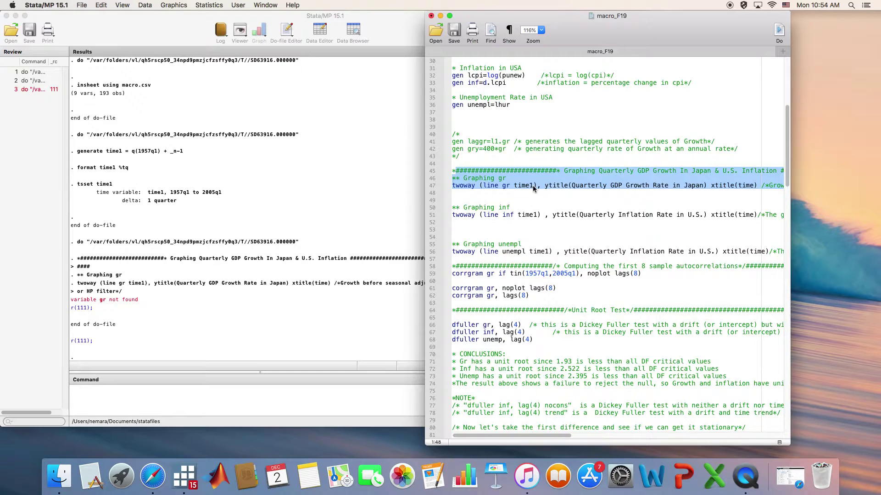
# - Run the do-file block that generates lgdpjp, gr, lcpi, inf and unempl
pyautogui.scroll(5, 533, 185)
pyautogui.moveTo(456, 141); pyautogui.dragTo(510, 209)
pyautogui.click(779, 31)
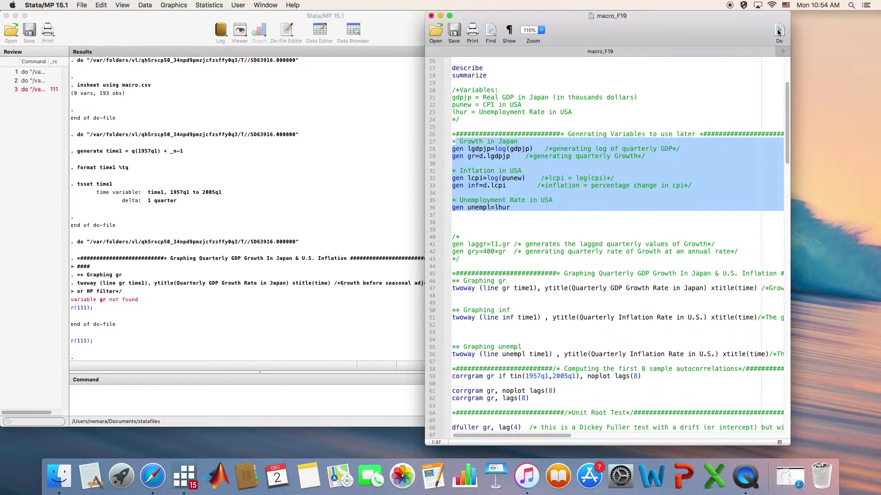
# - Plot Japan's quarterly GDP growth rate (gr) against time1 by running its twoway line command, and close the graph after viewing it
pyautogui.scroll(-3, 660, 103)
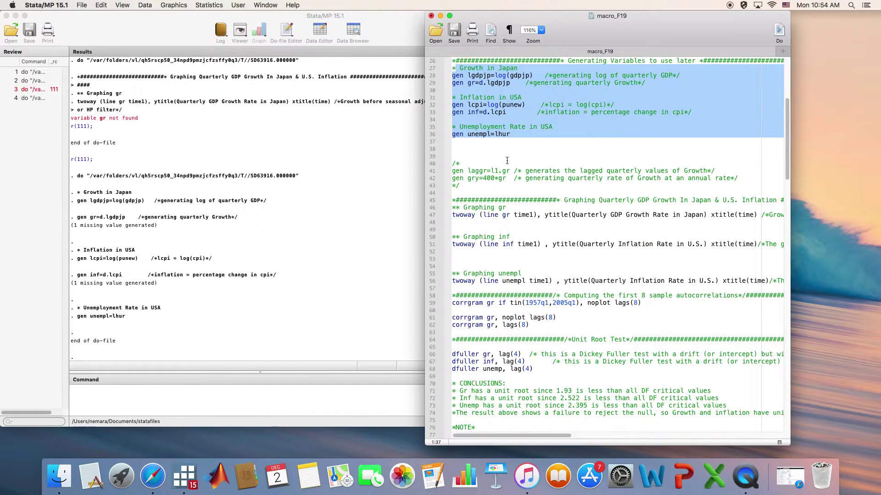
pyautogui.moveTo(456, 200); pyautogui.dragTo(459, 229)
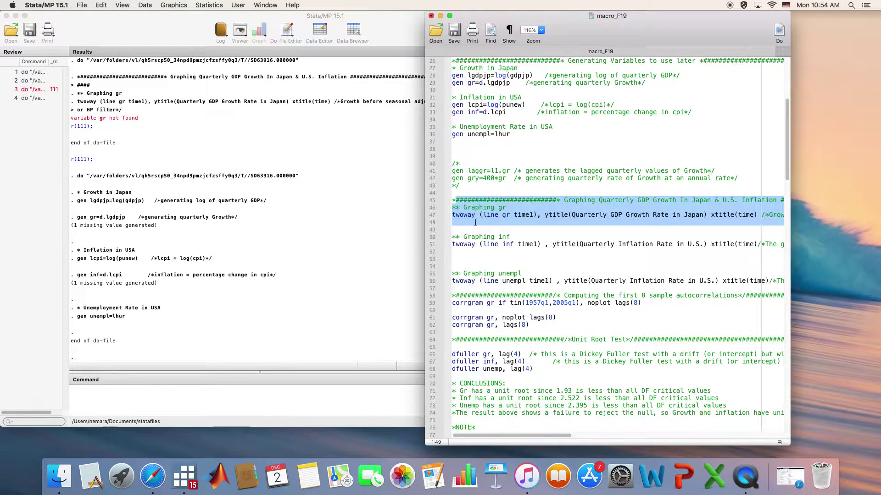
pyautogui.click(779, 31)
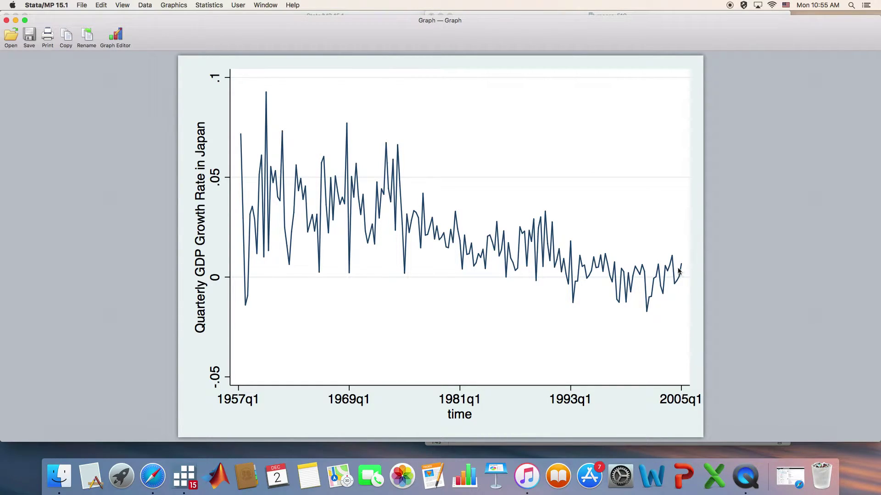
pyautogui.click(7, 21)
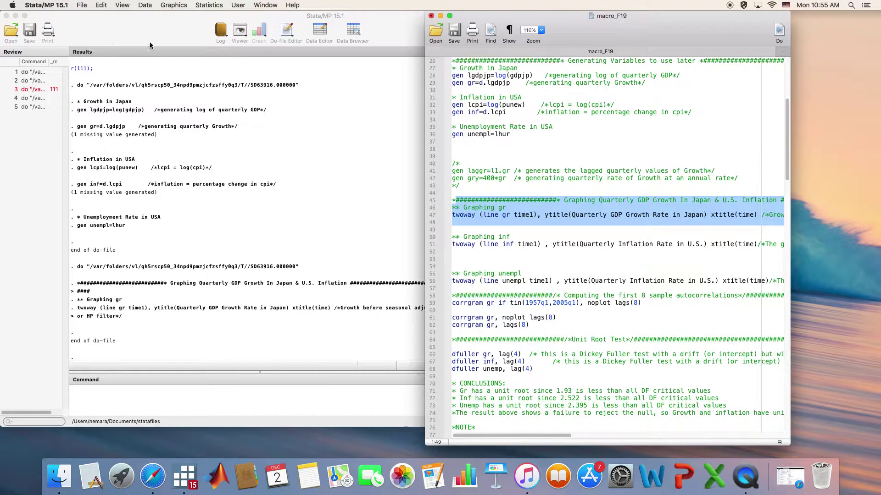
# - Save the do-file, then run the "Graphing inf" section to plot U.S. inflation against time1, closing the graph after viewing it
pyautogui.click(454, 31)
pyautogui.scroll(-2, 503, 187)
pyautogui.moveTo(461, 201); pyautogui.dragTo(461, 231)
pyautogui.click(779, 31)
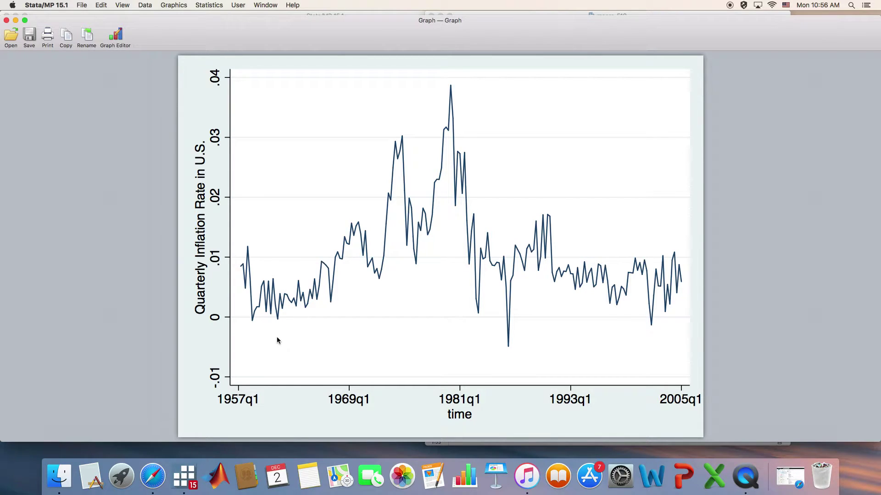
pyautogui.click(7, 22)
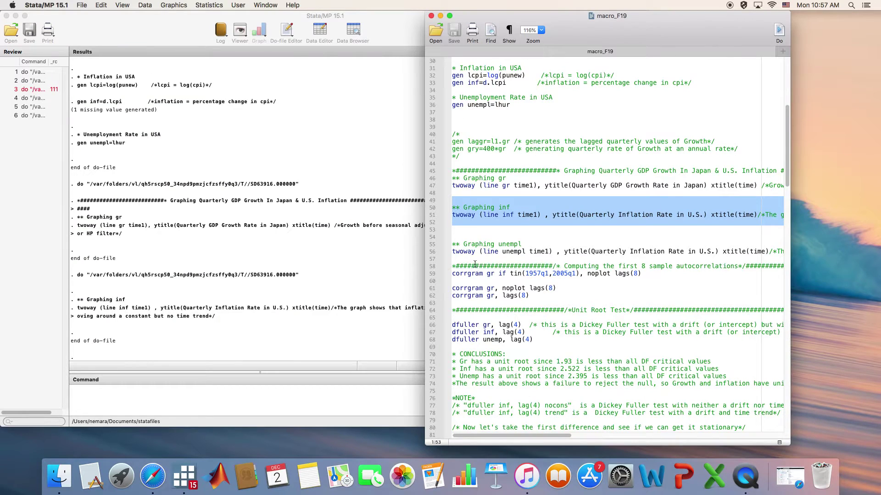
# - Plot the U.S. unemployment rate (unempl) by running the "Graphing unempl" section, and close the graph after viewing it
pyautogui.moveTo(454, 237); pyautogui.dragTo(458, 259)
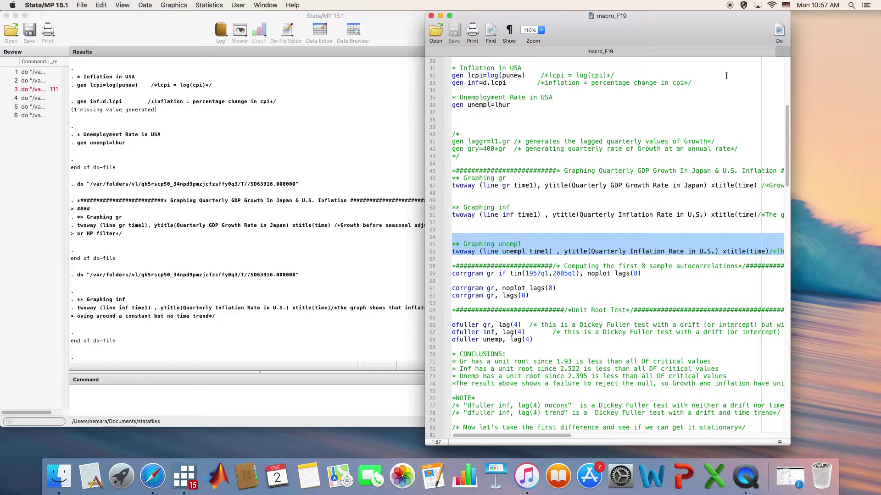
pyautogui.click(779, 30)
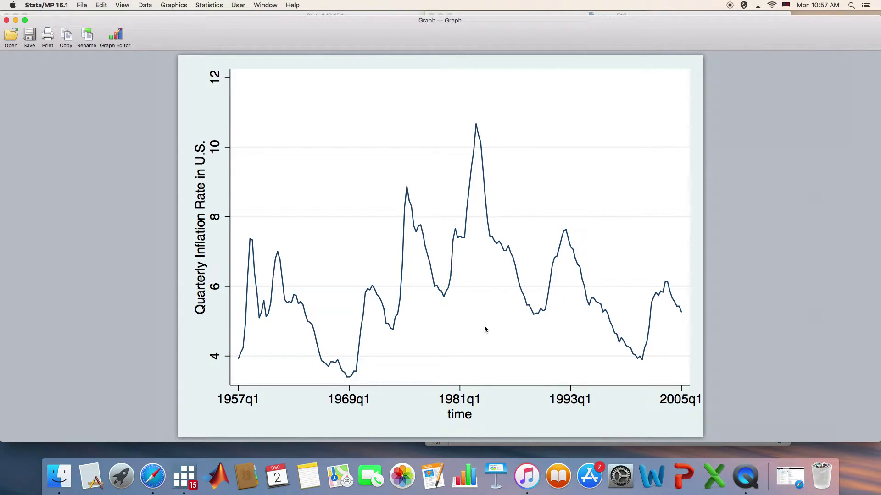
pyautogui.click(6, 21)
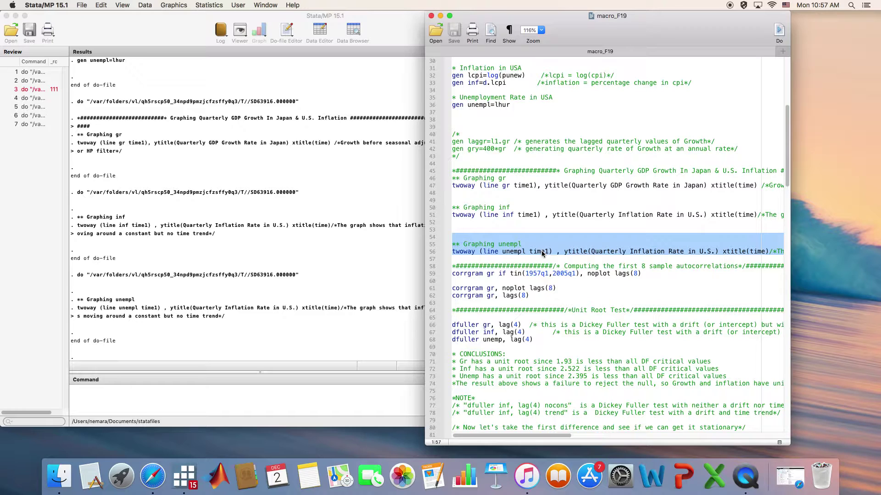
# - Examine the corrgram commands that compute the first 8 sample autocorrelations of gr, with and without noplot
pyautogui.scroll(-2, 541, 250)
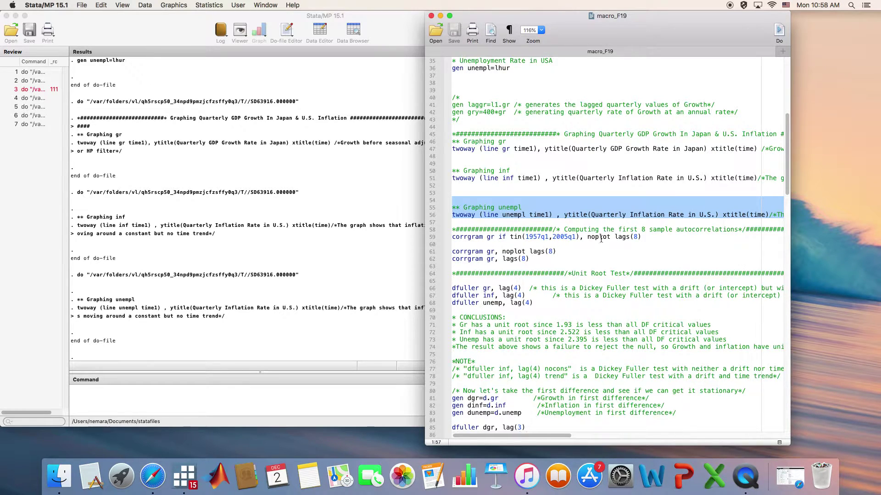
pyautogui.moveTo(483, 236); pyautogui.dragTo(450, 241)
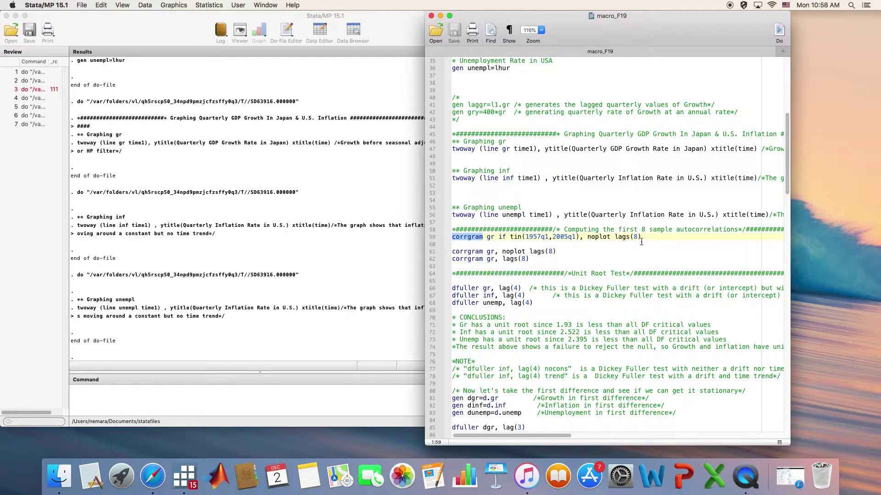
pyautogui.moveTo(537, 264); pyautogui.dragTo(448, 266)
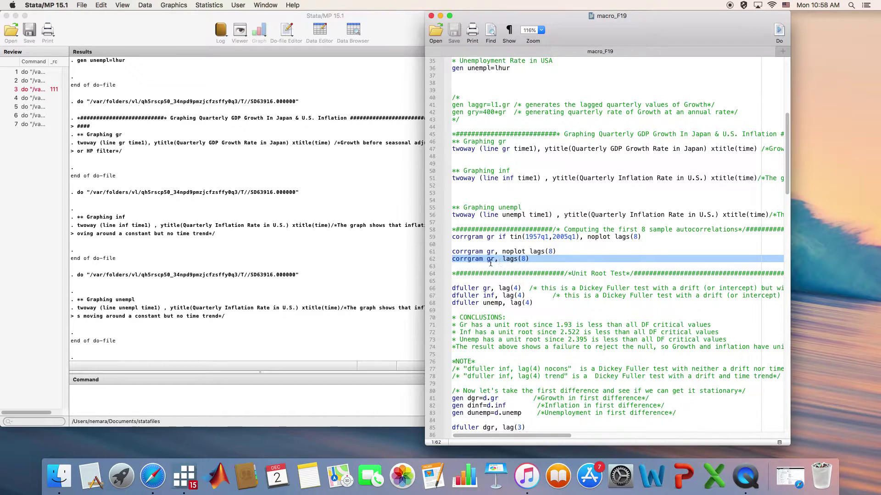
pyautogui.click(526, 260)
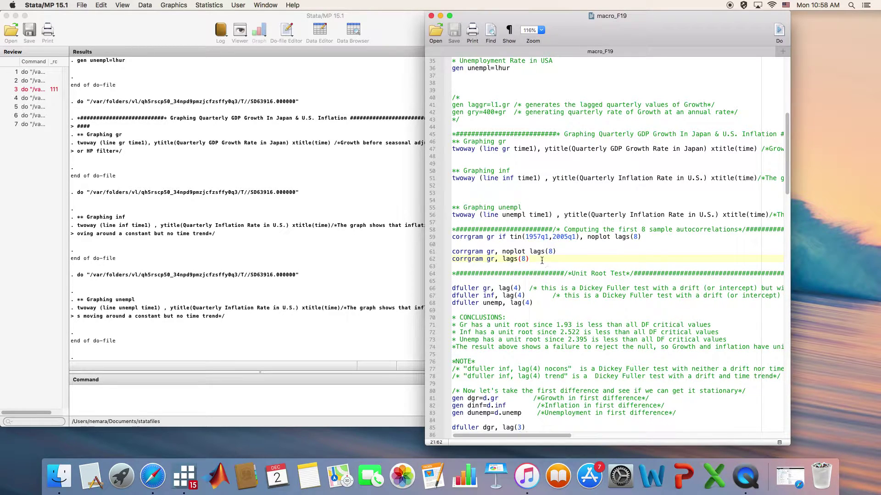
# - Compute the first 8 sample autocorrelations of gr with plots by running only the line "corrgram gr, lags(8)"
pyautogui.moveTo(542, 261); pyautogui.dragTo(451, 259)
pyautogui.click(776, 32)
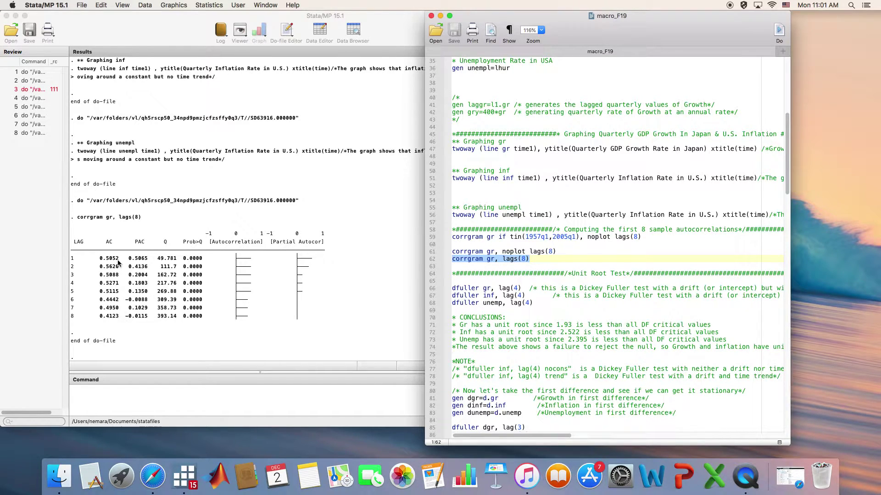
pyautogui.click(527, 265)
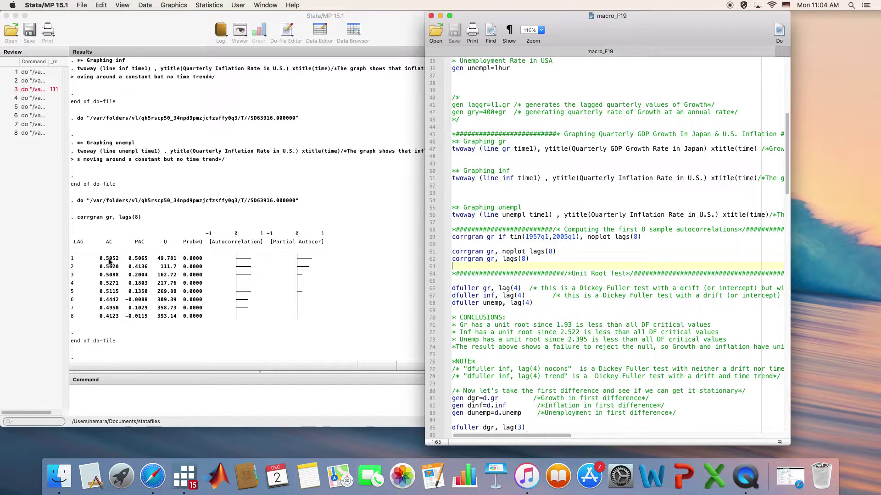
# - Examine the Unit Root Test section, comparing the drift-without-time-trend comments with the nocons and trend variants of dfuller in an enlarged editor
pyautogui.scroll(-2, 536, 284)
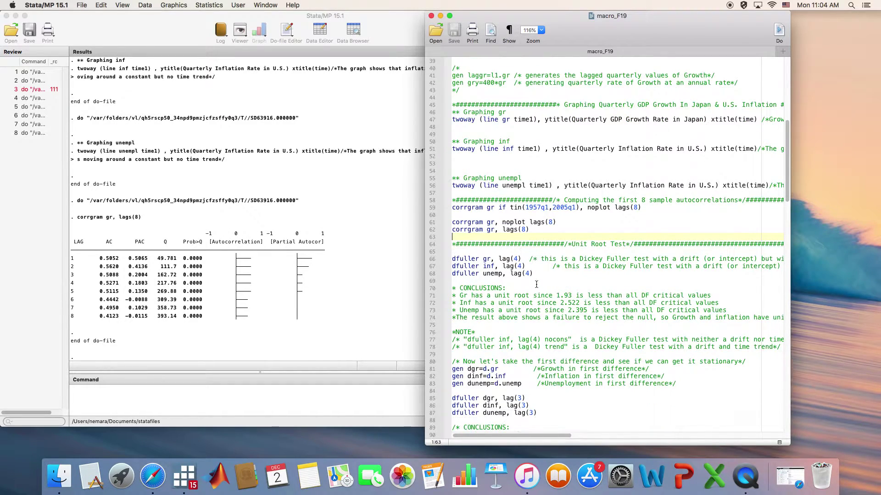
pyautogui.scroll(-2, 536, 284)
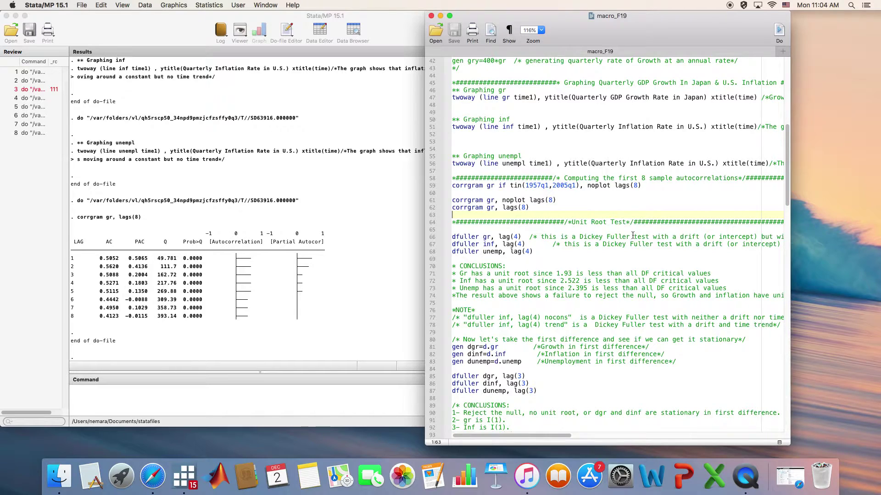
pyautogui.moveTo(630, 237); pyautogui.dragTo(580, 237)
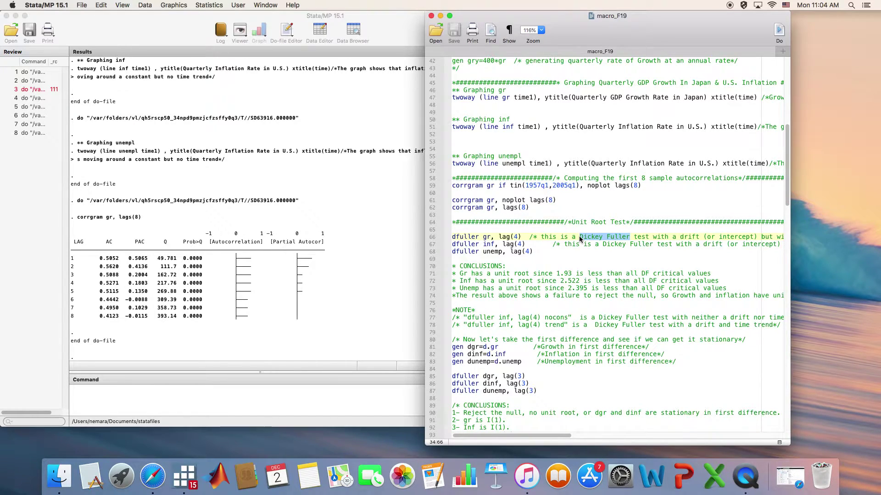
pyautogui.moveTo(464, 316); pyautogui.dragTo(569, 317)
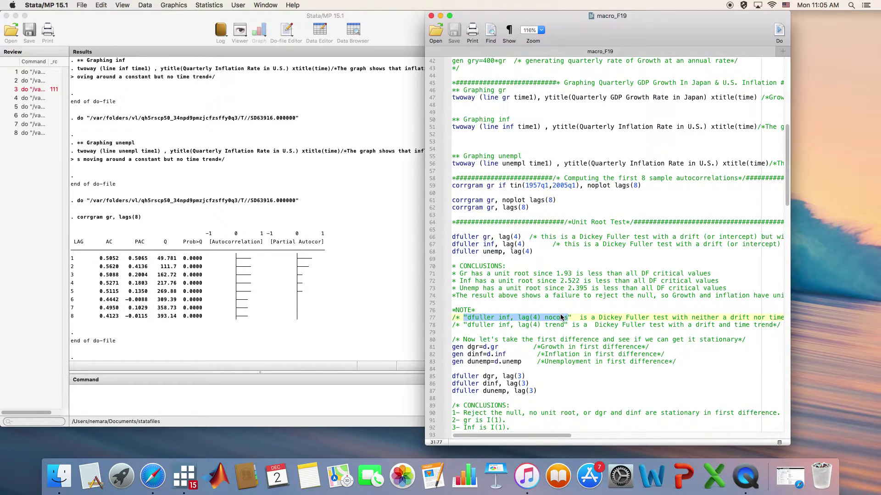
pyautogui.click(450, 15)
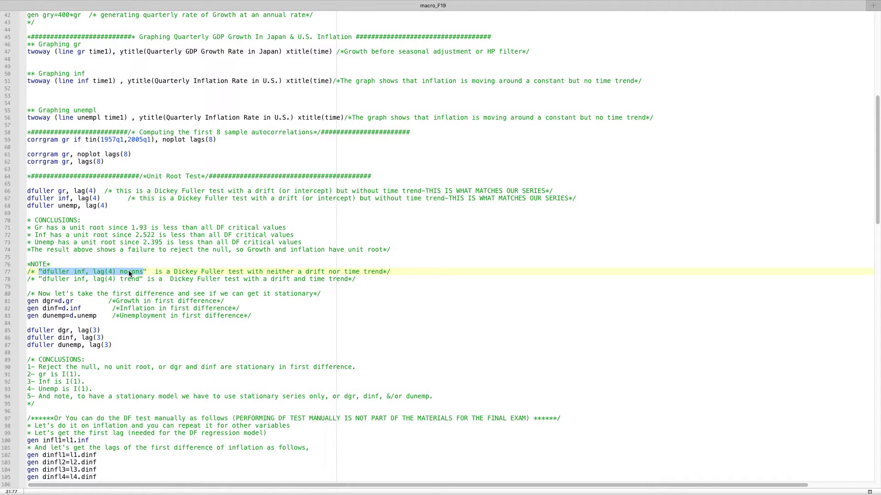
pyautogui.moveTo(120, 271); pyautogui.dragTo(145, 273)
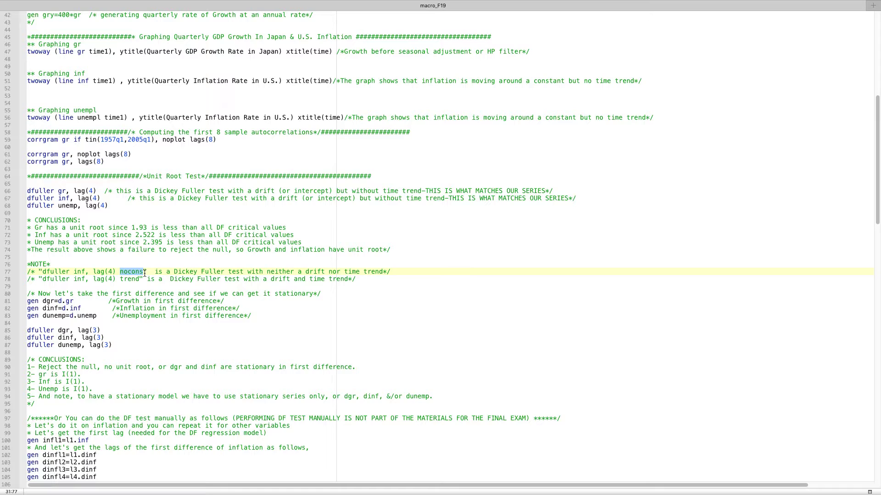
pyautogui.moveTo(121, 279); pyautogui.dragTo(140, 280)
pyautogui.moveTo(251, 191); pyautogui.dragTo(276, 190)
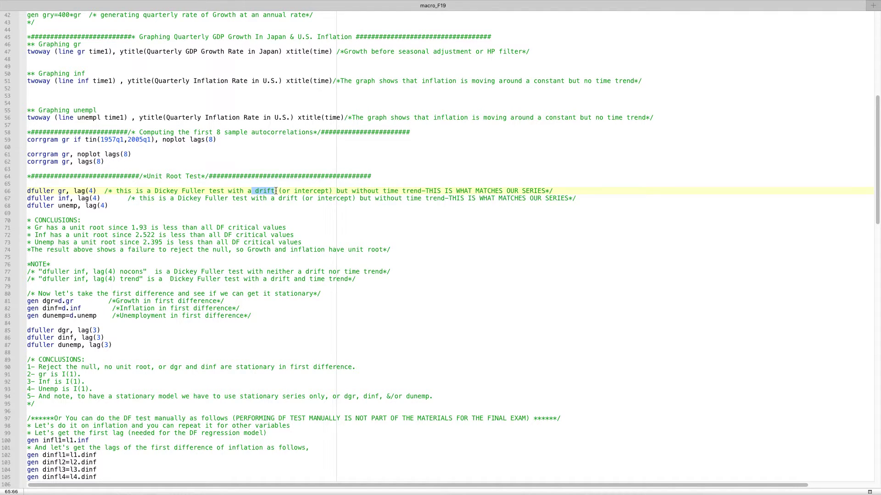
pyautogui.moveTo(383, 191); pyautogui.dragTo(418, 192)
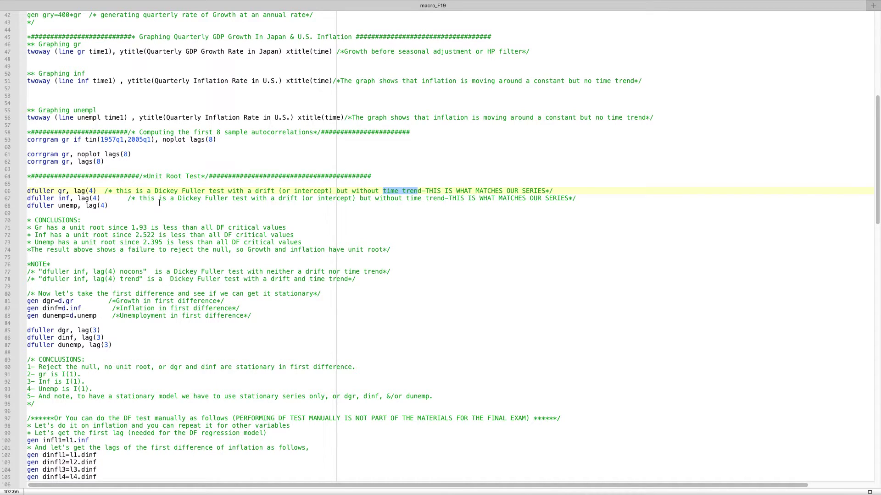
# - Copy the Dickey Fuller comment from the "dfuller inf, lag(4)" line to the end of the "dfuller unemp, lag(4)" line
pyautogui.moveTo(125, 200); pyautogui.dragTo(580, 196)
pyautogui.press('super+c')
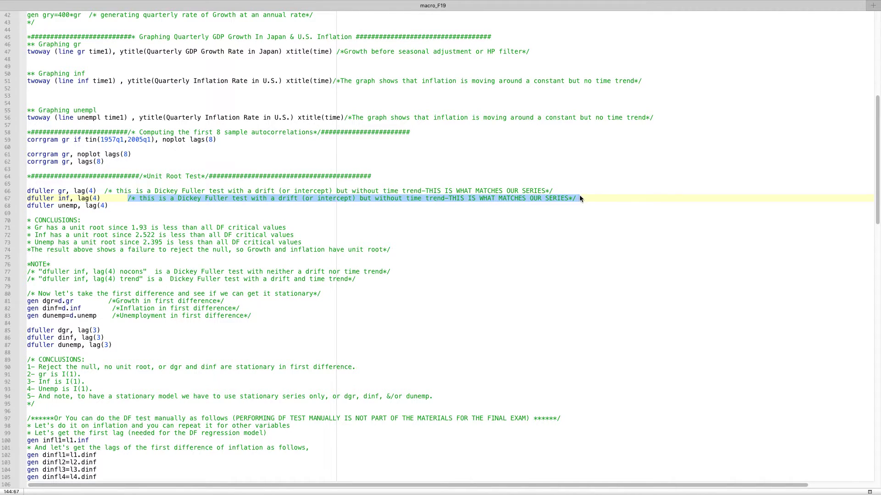
pyautogui.click(151, 212)
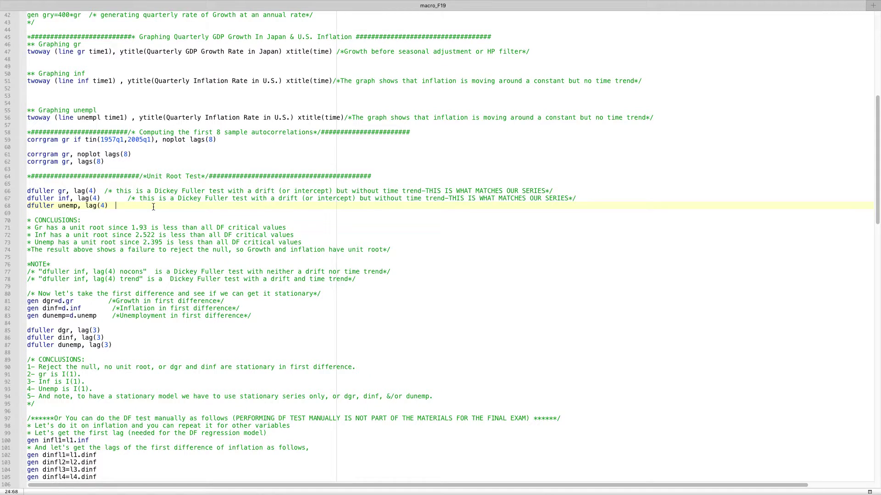
pyautogui.press('super+v')
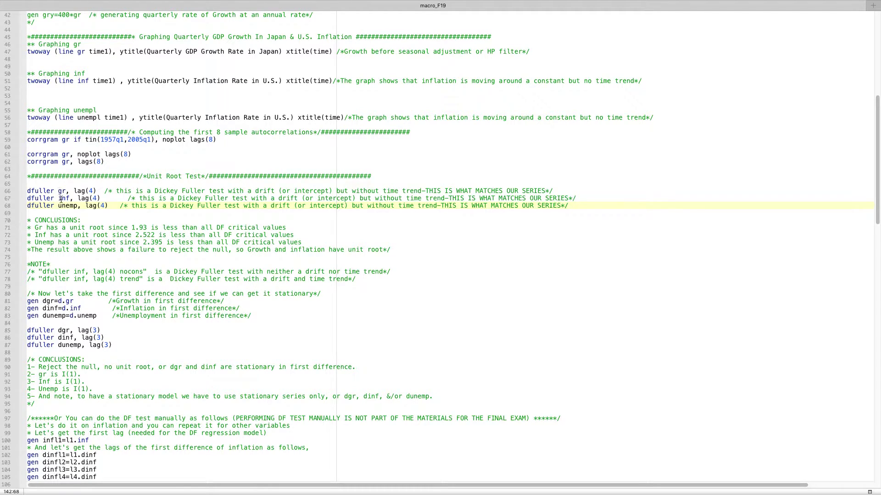
# - Restore the editor window, run "dfuller gr, lag(4)", and compare the test statistic with the 1%, 5% and 10% critical values
pyautogui.doubleClick(91, 191)
pyautogui.moveTo(863, 2)
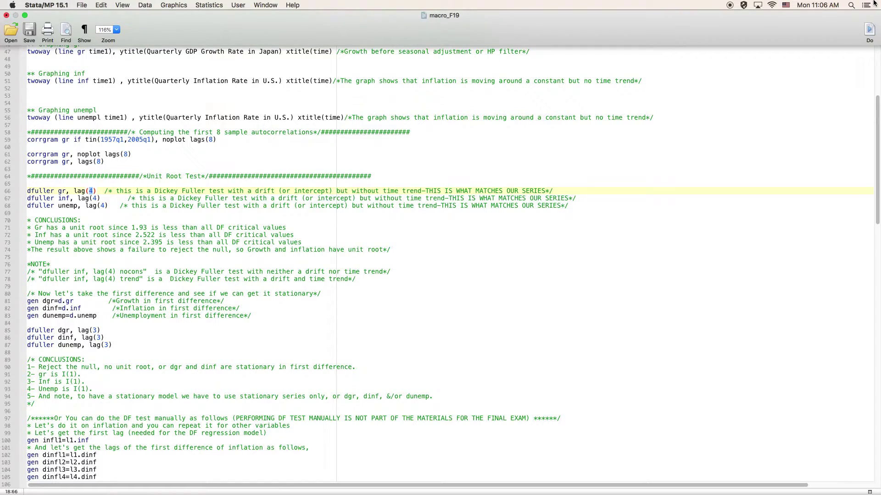
pyautogui.click(24, 15)
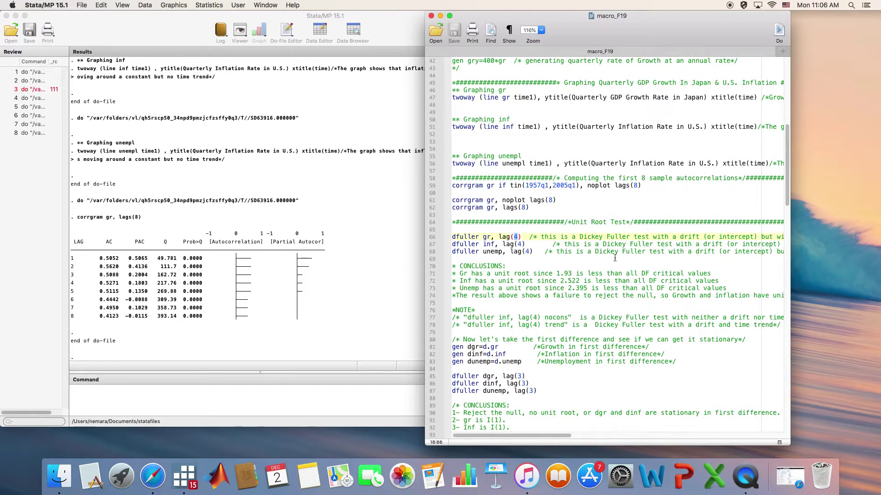
pyautogui.click(489, 238)
pyautogui.moveTo(522, 237); pyautogui.dragTo(452, 237)
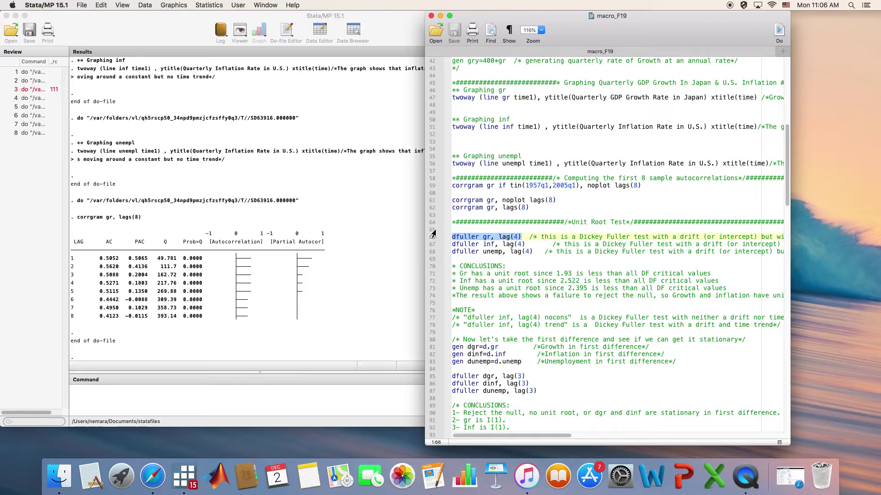
pyautogui.click(779, 30)
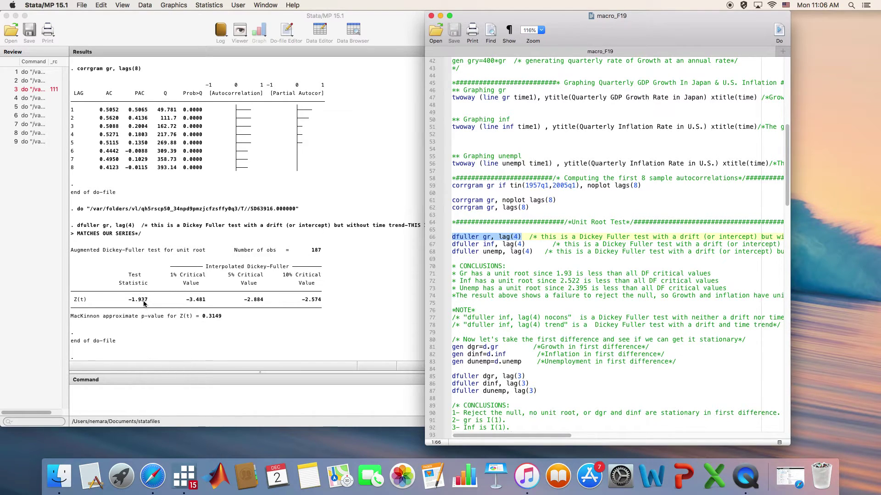
pyautogui.click(127, 302)
pyautogui.moveTo(127, 303); pyautogui.dragTo(321, 303)
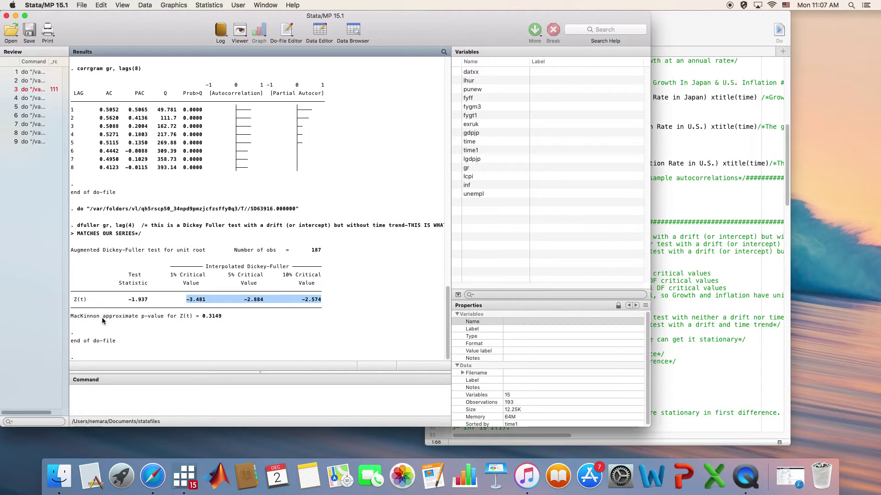
pyautogui.moveTo(101, 316); pyautogui.dragTo(67, 316)
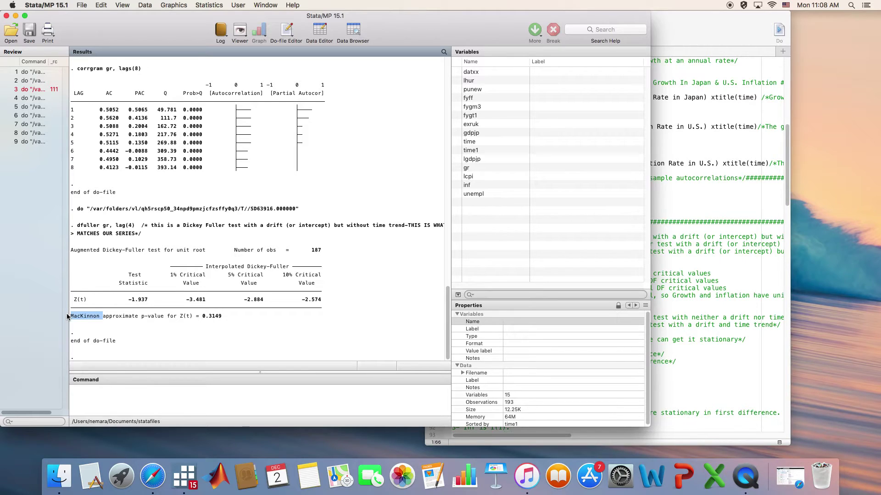
pyautogui.moveTo(180, 299); pyautogui.dragTo(324, 307)
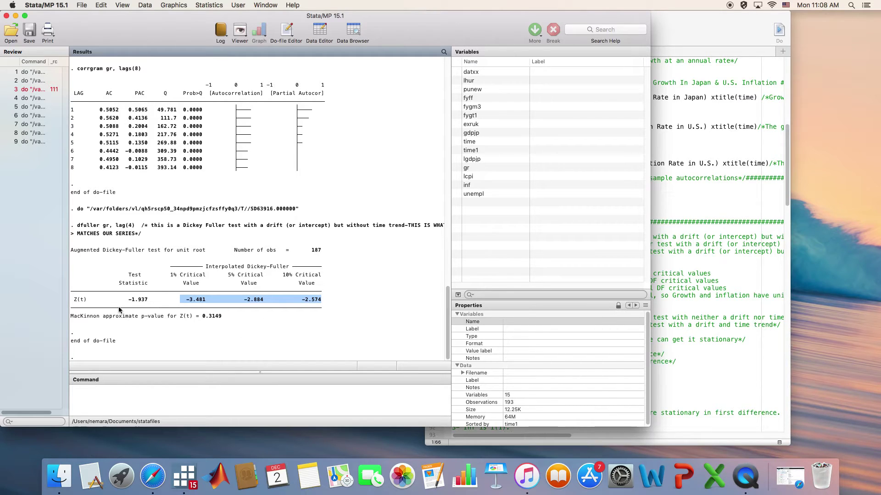
pyautogui.moveTo(122, 300); pyautogui.dragTo(148, 304)
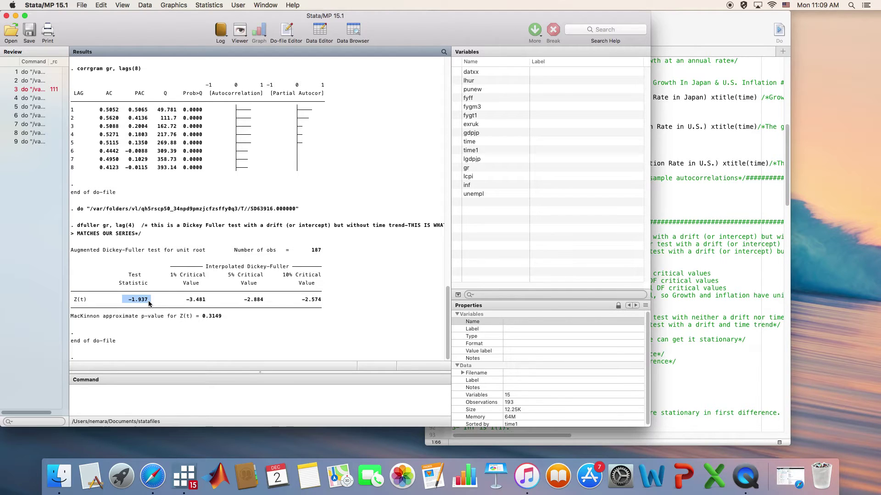
# - Append "in absolute terms" to the Gr line of the unit root conclusions in the do-file
pyautogui.click(727, 338)
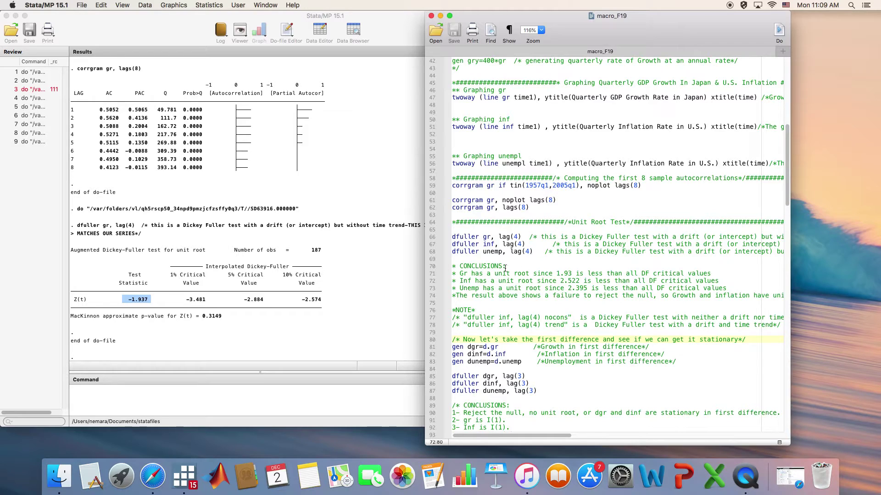
pyautogui.click(460, 274)
pyautogui.moveTo(460, 274); pyautogui.dragTo(712, 274)
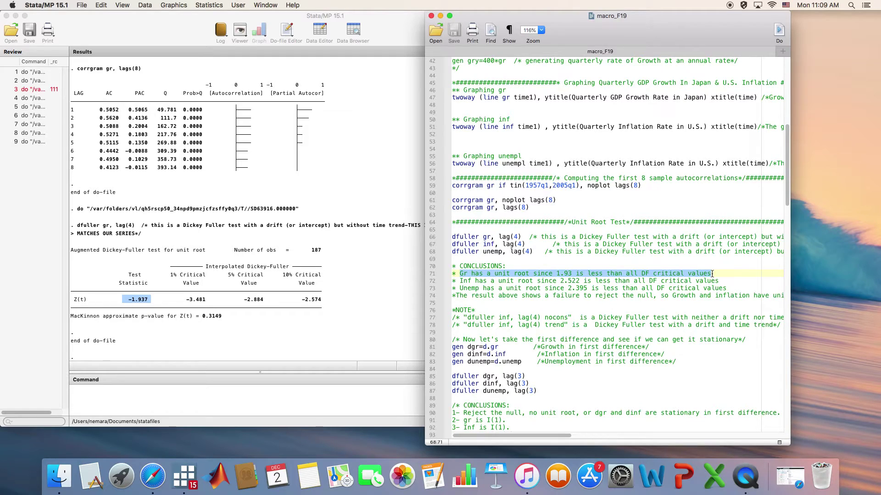
pyautogui.click(713, 274)
pyautogui.write('in absolute terms')
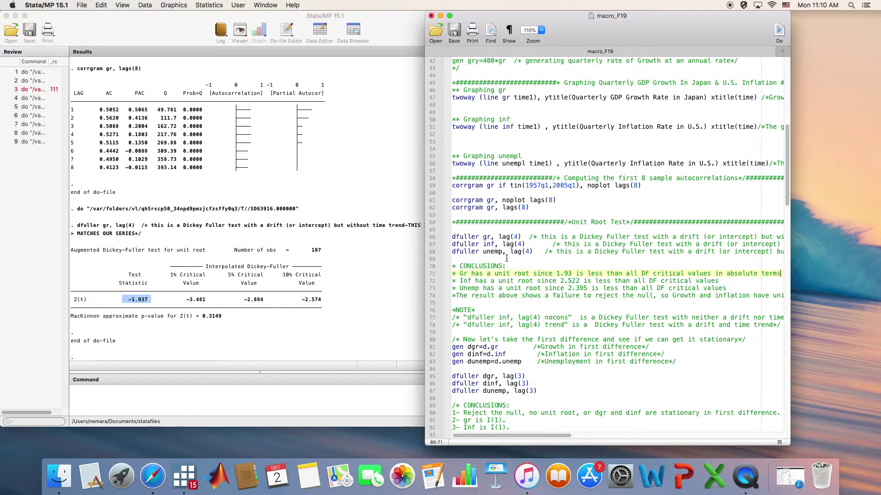
# - Run the Dickey-Fuller tests for inflation and unemployment one at a time: "dfuller inf, lag(4)" and "dfuller unemp, lag(4)"
pyautogui.moveTo(526, 244); pyautogui.dragTo(448, 248)
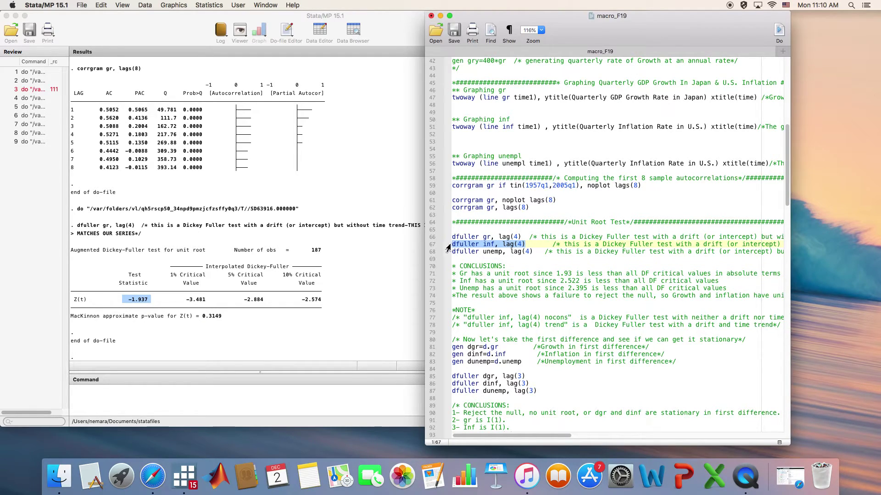
pyautogui.press('super+shift+d')
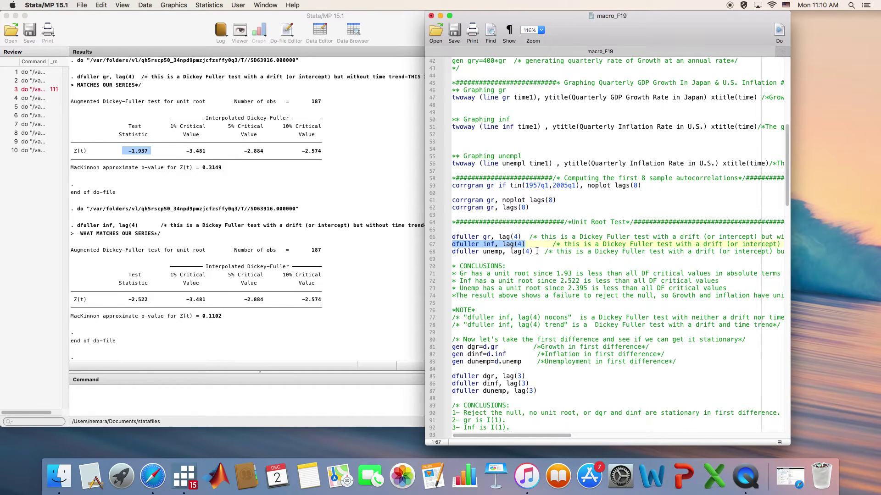
pyautogui.moveTo(537, 251); pyautogui.dragTo(452, 251)
pyautogui.click(784, 35)
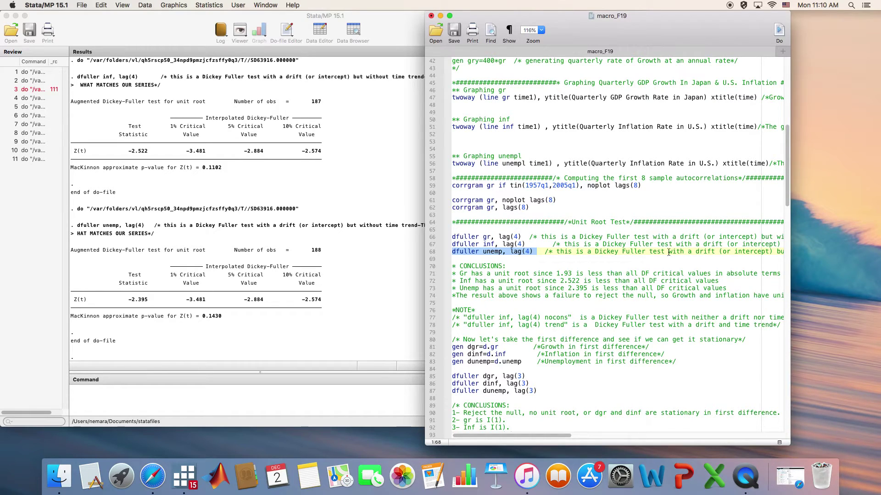
# - Copy "in absolute terms" from the Gr conclusion to the end of the Inf and Unemp conclusion lines
pyautogui.hscroll(2, 772, 281)
pyautogui.moveTo(769, 274); pyautogui.dragTo(704, 274)
pyautogui.press('super+c')
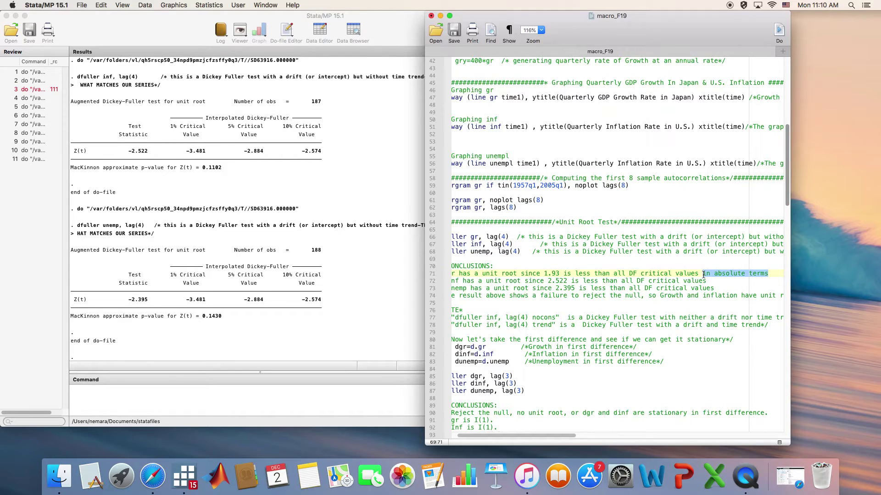
pyautogui.click(715, 282)
pyautogui.press('super+v')
pyautogui.click(721, 288)
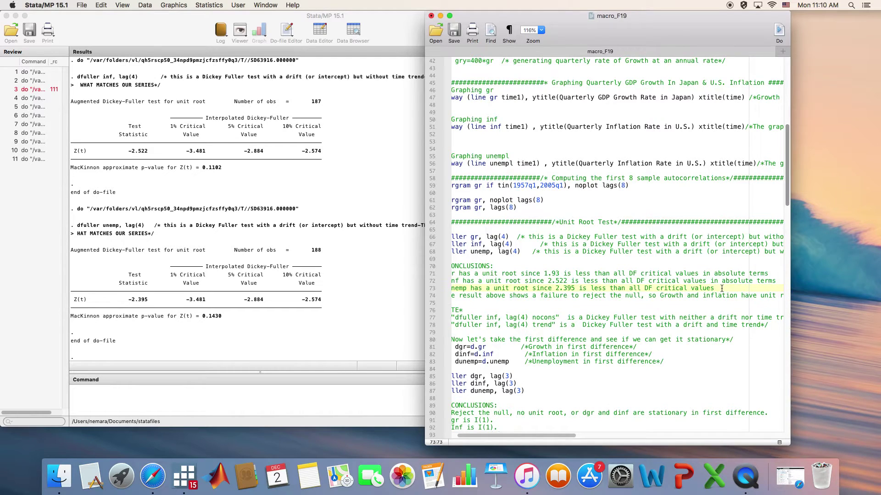
pyautogui.press('super+v')
pyautogui.hscroll(-3, 722, 288)
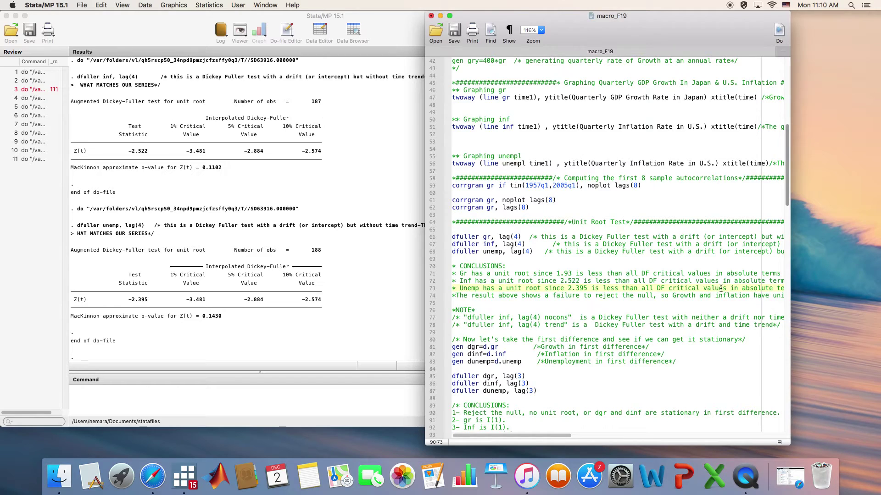
# - Add the comment line "* Gr, Inf, Unemp are non-stationary" below the conclusions, followed by a blank line before the NOTE
pyautogui.click(455, 302)
pyautogui.write('* Gr, Inf, Unemp')
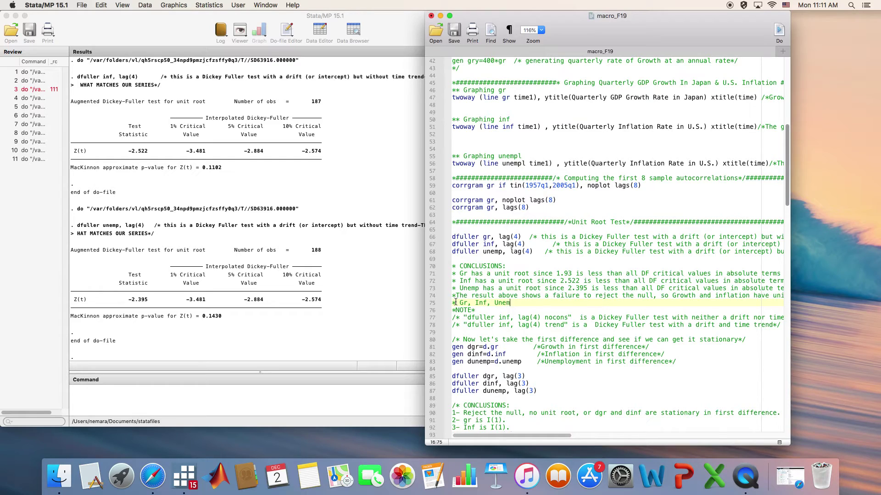
pyautogui.write(' are non-stationary')
pyautogui.press('Return')
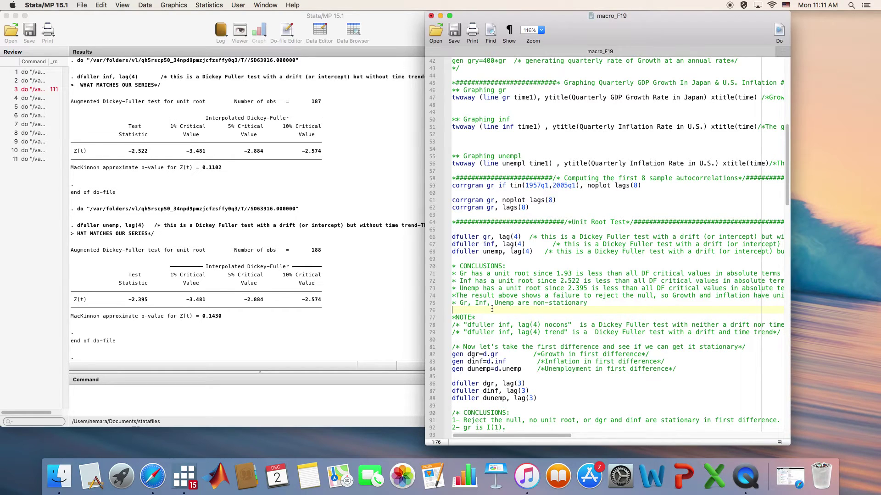
# - Review the d. operator in the first-difference gen commands, and try to run the lag(3) dfuller tests on dgr, dinf and dunemp
pyautogui.scroll(-3, 491, 308)
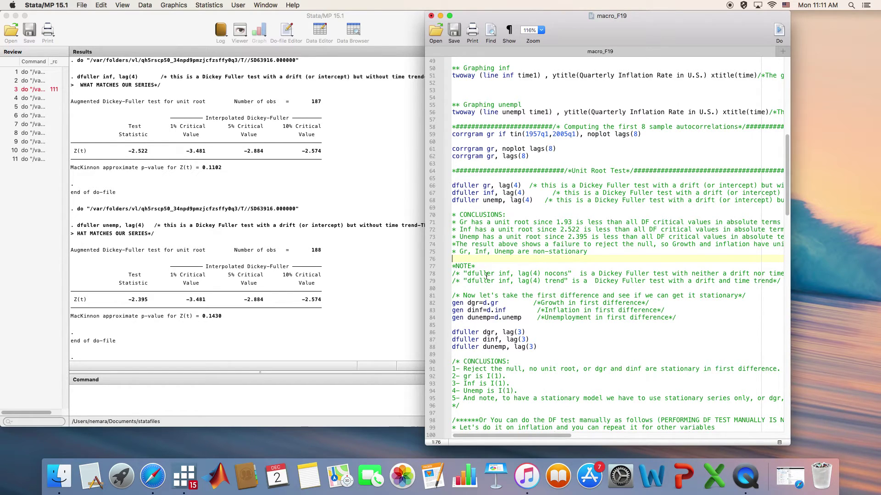
pyautogui.click(478, 302)
pyautogui.moveTo(484, 303); pyautogui.dragTo(490, 303)
pyautogui.click(495, 318)
pyautogui.moveTo(495, 318); pyautogui.dragTo(502, 317)
pyautogui.scroll(-3, 470, 321)
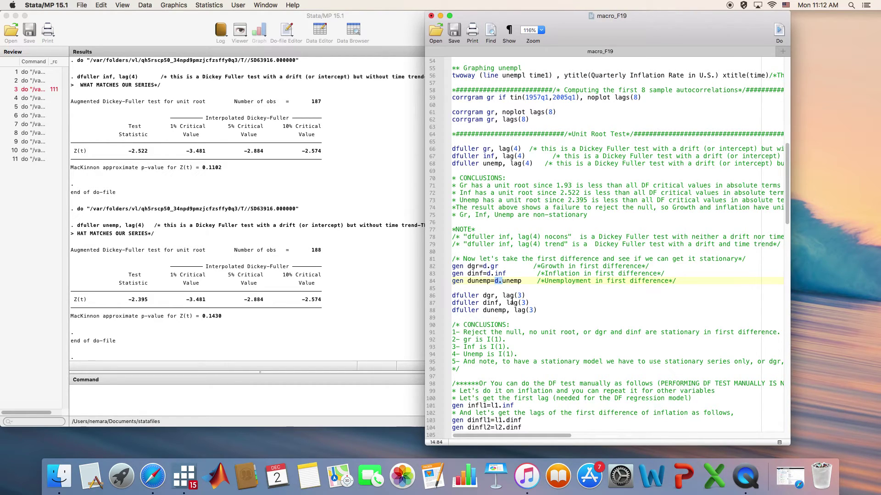
pyautogui.moveTo(537, 310); pyautogui.dragTo(442, 296)
pyautogui.click(779, 30)
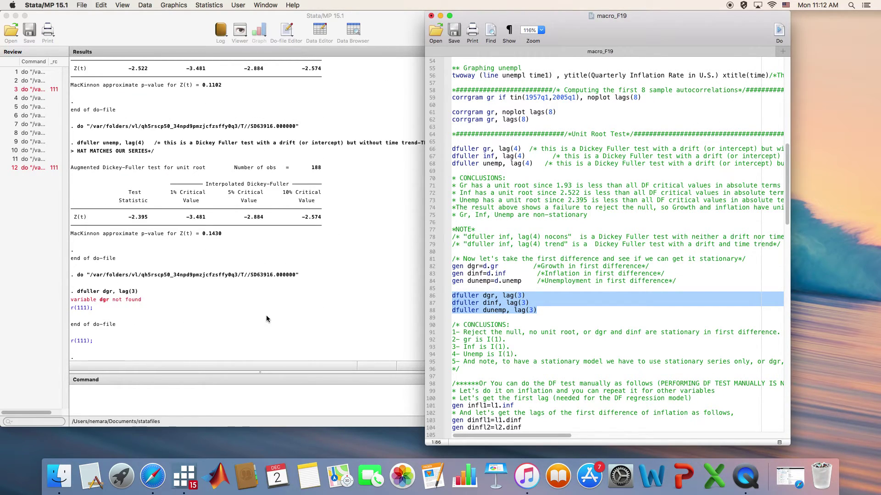
# - Run the gen commands for dgr, dinf and dunemp together with their lag(3) dfuller tests, and review the test results
pyautogui.click(460, 267)
pyautogui.moveTo(469, 269)
pyautogui.mouseDown()
pyautogui.moveTo(505, 281)
pyautogui.moveTo(537, 311)
pyautogui.moveTo(452, 267)
pyautogui.mouseUp()
pyautogui.click(778, 32)
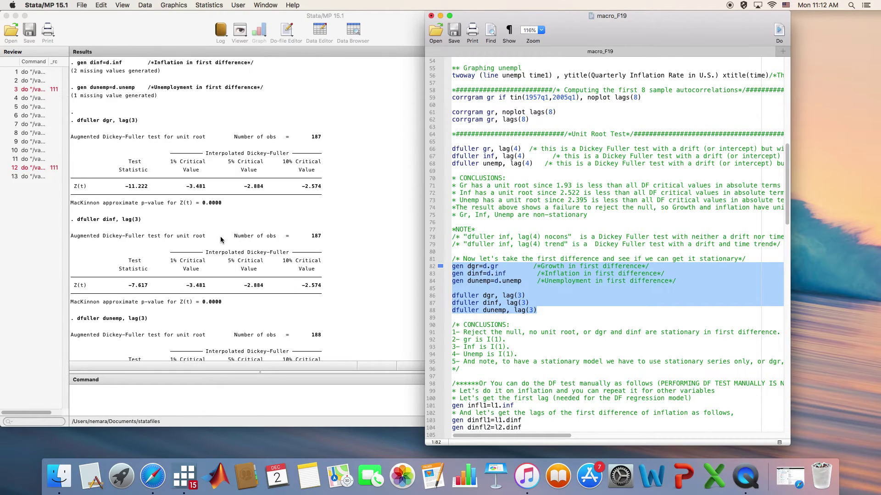
pyautogui.scroll(2, 221, 240)
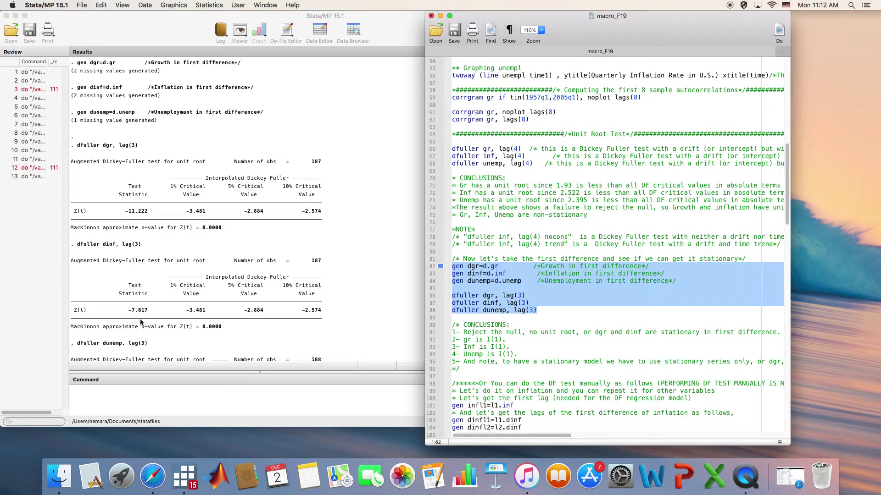
pyautogui.scroll(-5, 129, 308)
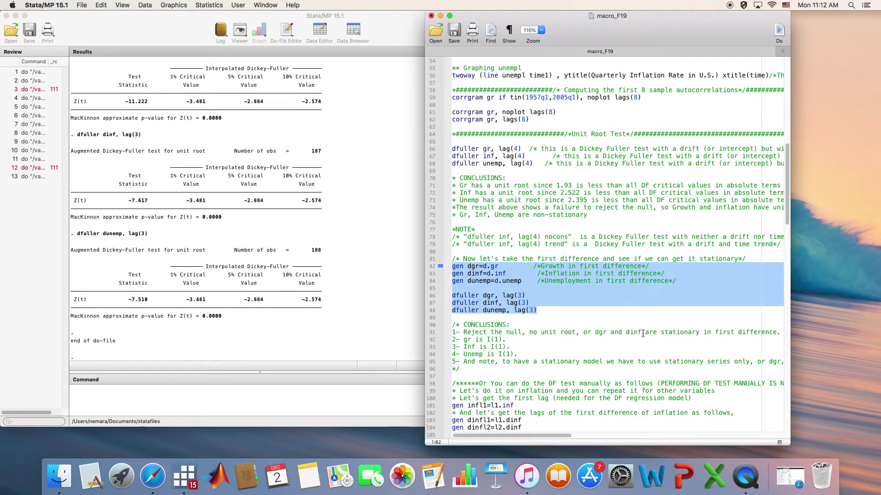
# - Edit the first point of the first-difference conclusions so that its variable list reads "dgr, dinf, dunemp"
pyautogui.click(625, 333)
pyautogui.press('BackSpace')
pyautogui.press('BackSpace')
pyautogui.press('BackSpace')
pyautogui.press('BackSpace')
pyautogui.press('BackSpace')
pyautogui.write(',')
pyautogui.click(629, 333)
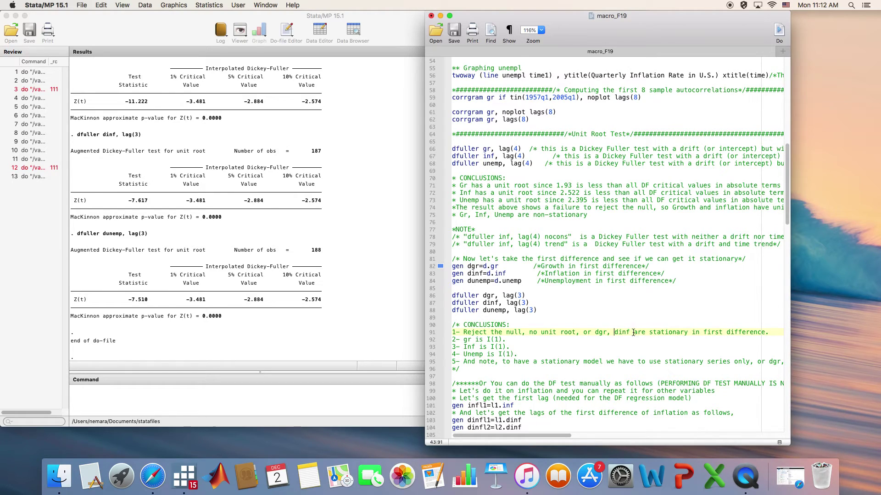
pyautogui.write(', ')
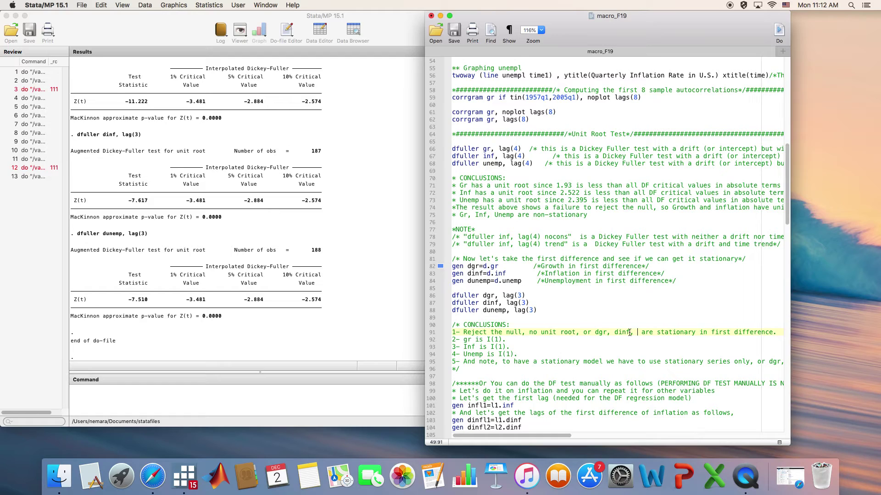
pyautogui.write('du')
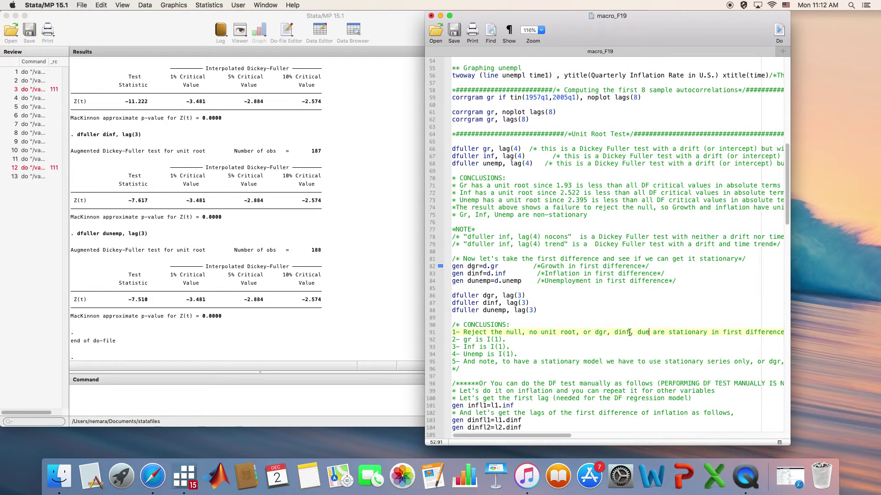
pyautogui.write('nemp')
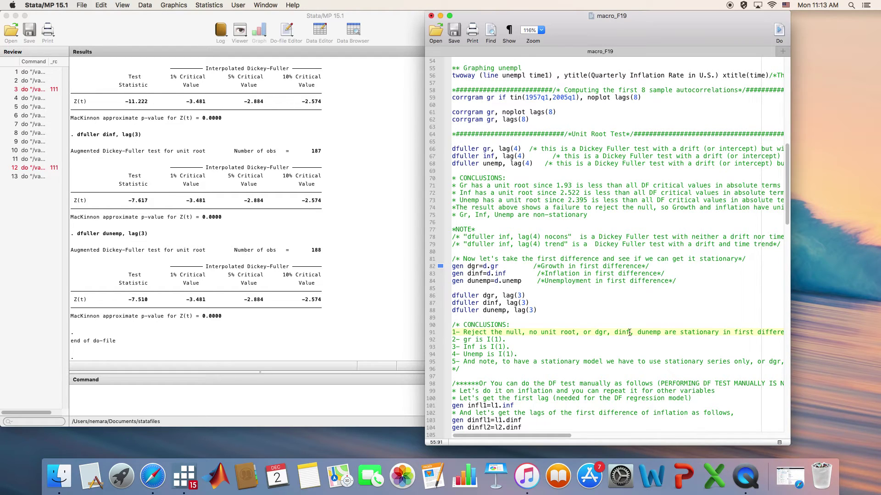
# - Review the first-difference conclusions, including the order of integration given for gr, Inf and Unemp and the note on stationary models
pyautogui.scroll(-1, 630, 332)
pyautogui.hscroll(6, 642, 329)
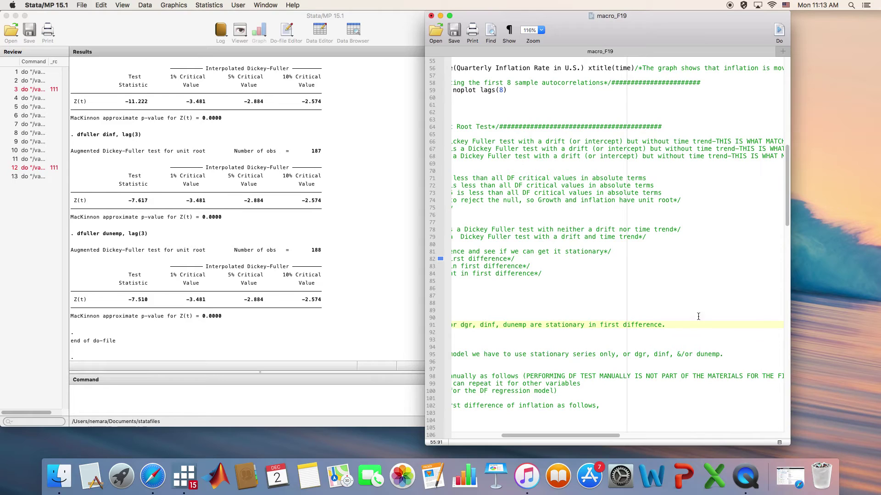
pyautogui.moveTo(662, 325); pyautogui.dragTo(598, 325)
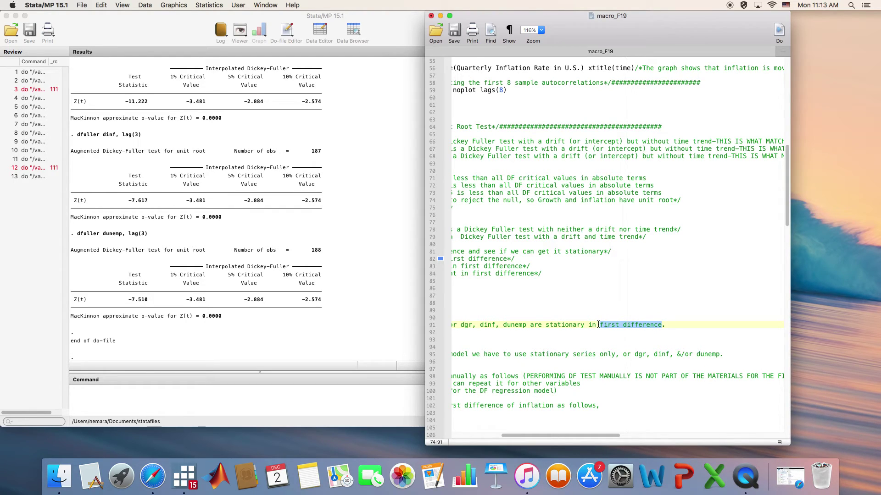
pyautogui.hscroll(-6, 598, 324)
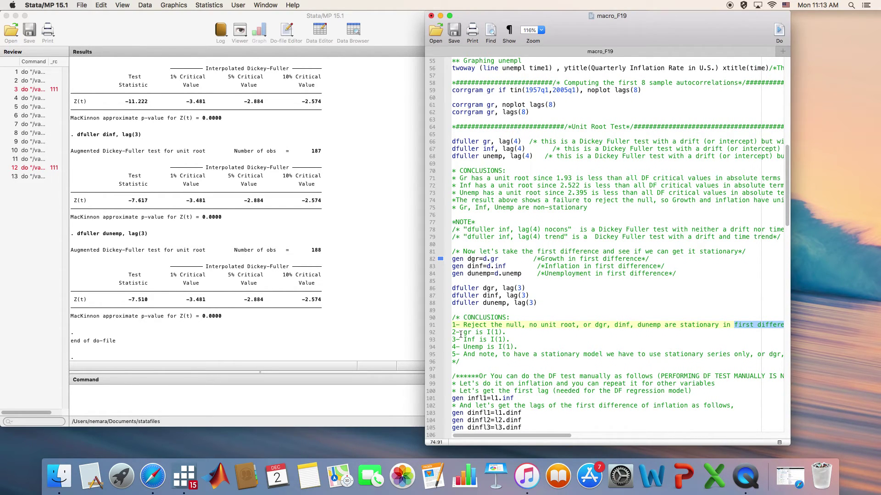
pyautogui.doubleClick(466, 333)
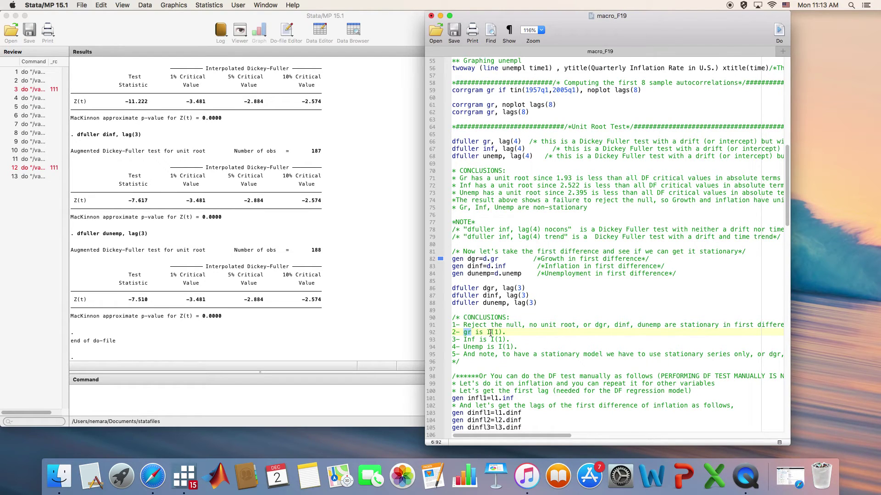
pyautogui.moveTo(487, 332); pyautogui.dragTo(502, 333)
pyautogui.moveTo(491, 339); pyautogui.dragTo(503, 340)
pyautogui.scroll(-4, 503, 350)
pyautogui.scroll(-3, 504, 350)
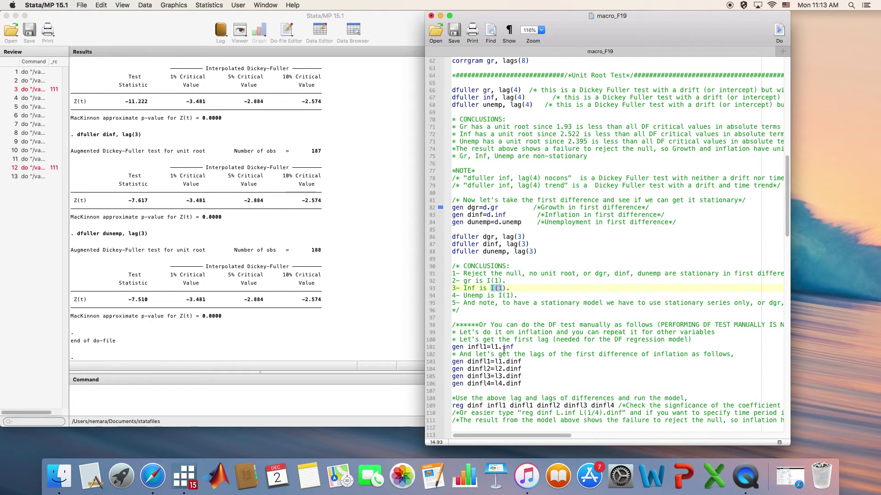
pyautogui.scroll(-5, 504, 350)
pyautogui.click(476, 280)
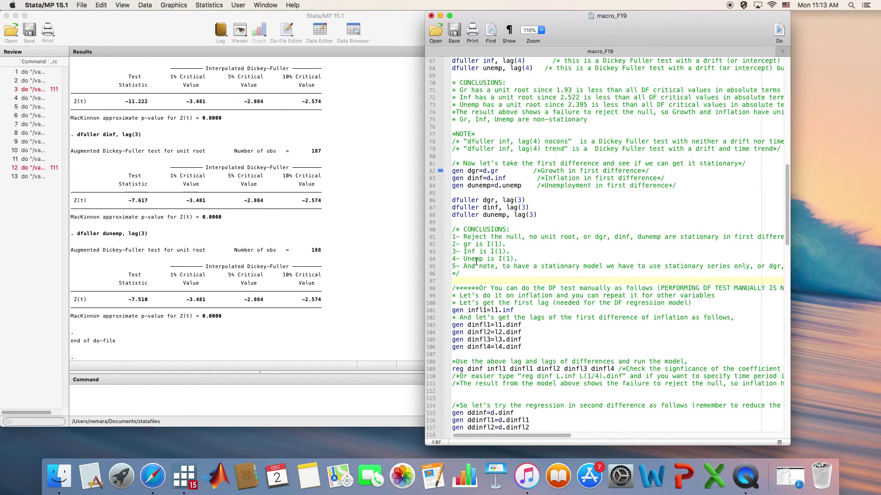
pyautogui.scroll(2, 477, 263)
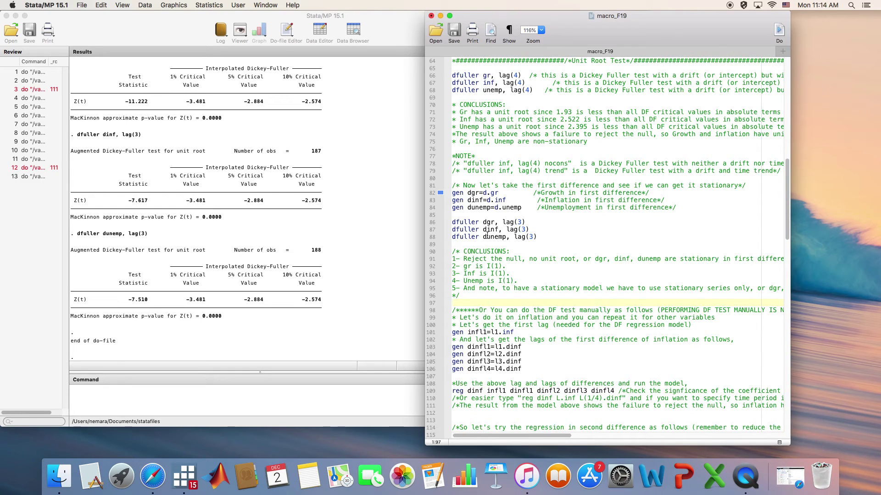
# - Save the macro_F19 do-file and expand its editor window to full screen
pyautogui.scroll(-3, 487, 235)
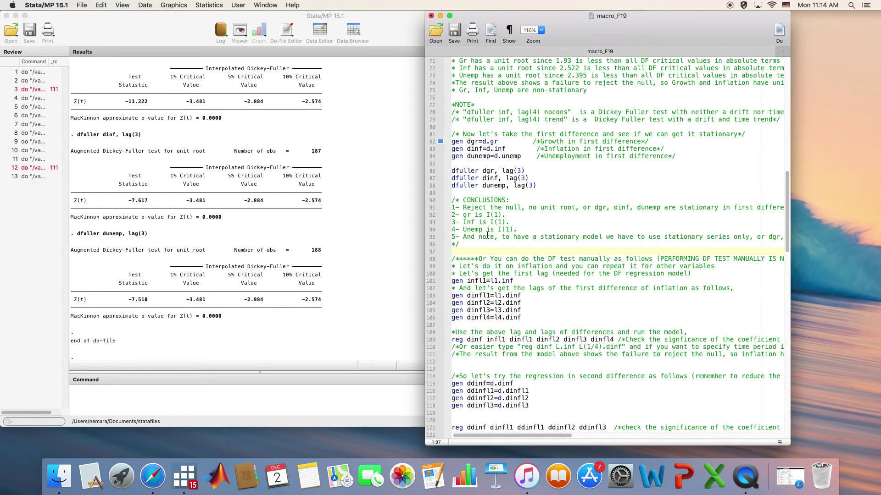
pyautogui.click(454, 30)
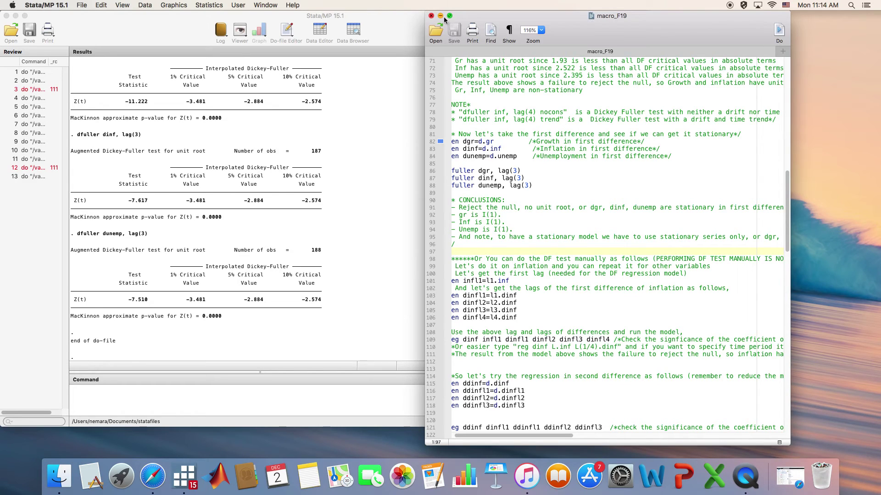
pyautogui.click(450, 16)
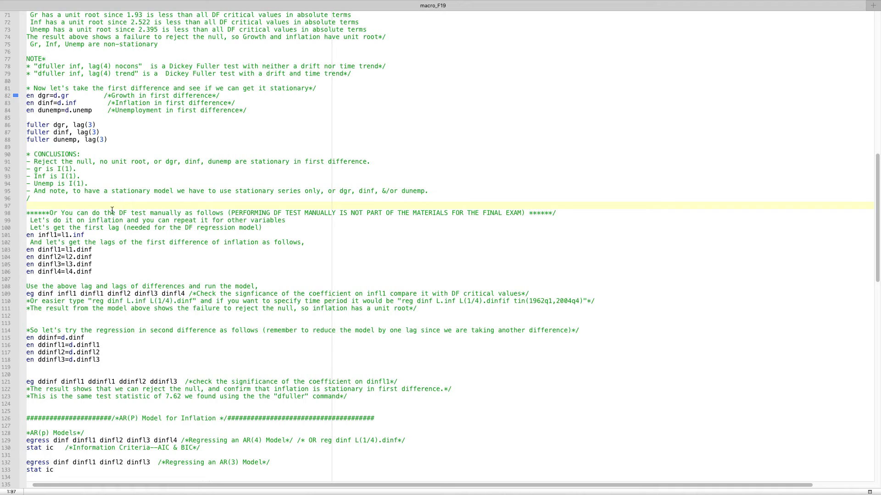
# - Examine the manual DF test section and its heading note about the final exam, and return the editor to its normal window size
pyautogui.moveTo(119, 213); pyautogui.dragTo(179, 213)
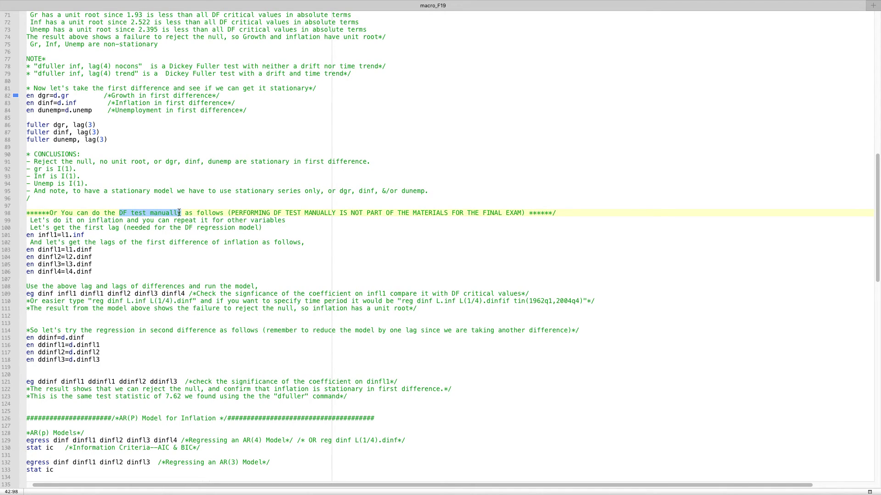
pyautogui.click(37, 211)
pyautogui.moveTo(37, 211); pyautogui.dragTo(479, 396)
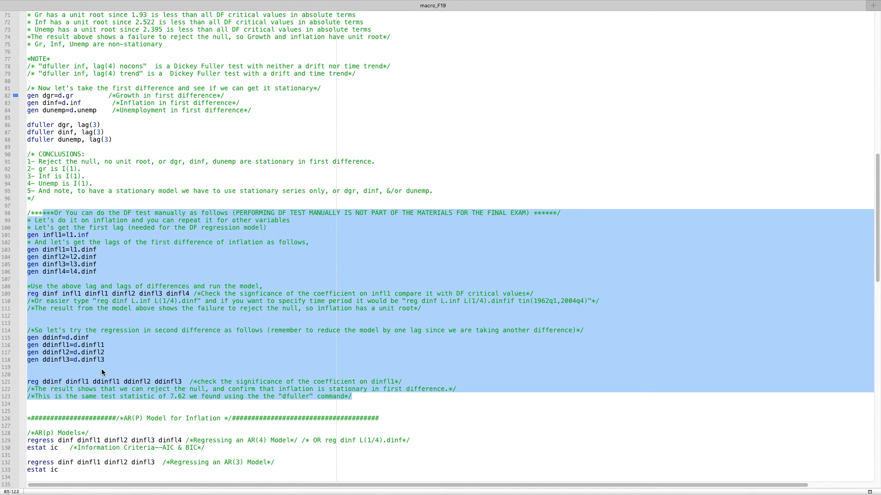
pyautogui.click(314, 206)
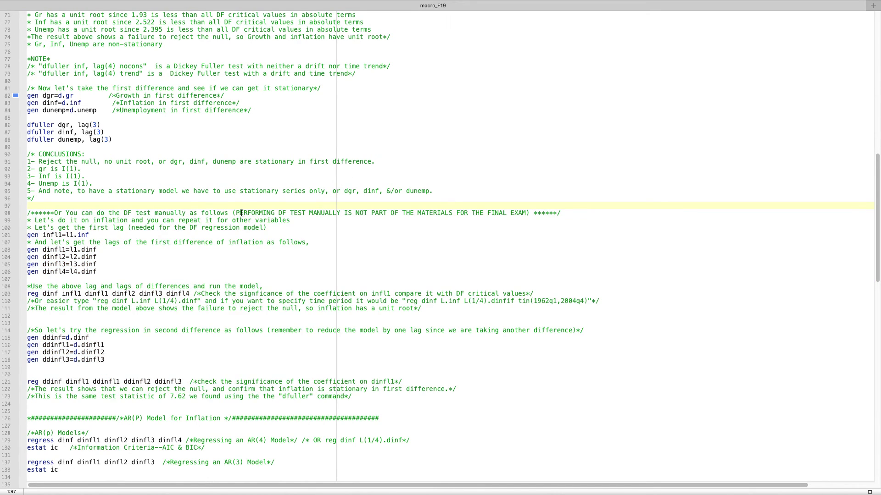
pyautogui.moveTo(235, 214); pyautogui.dragTo(530, 213)
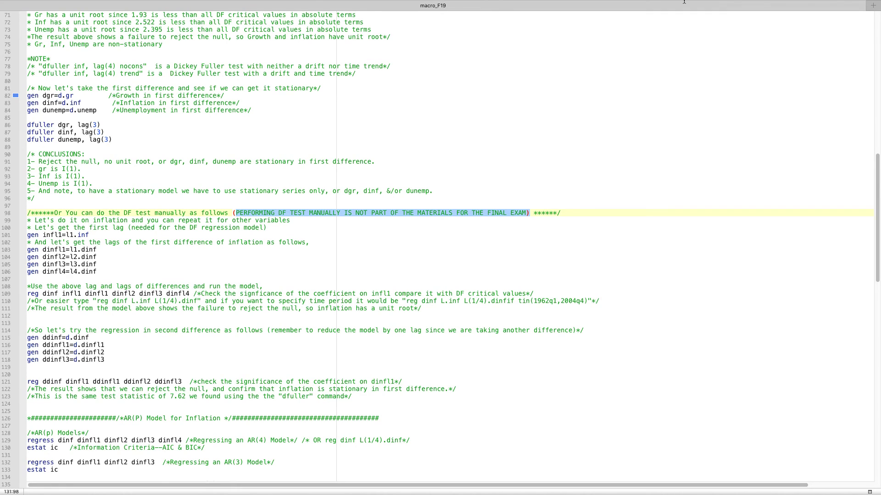
pyautogui.moveTo(869, 2)
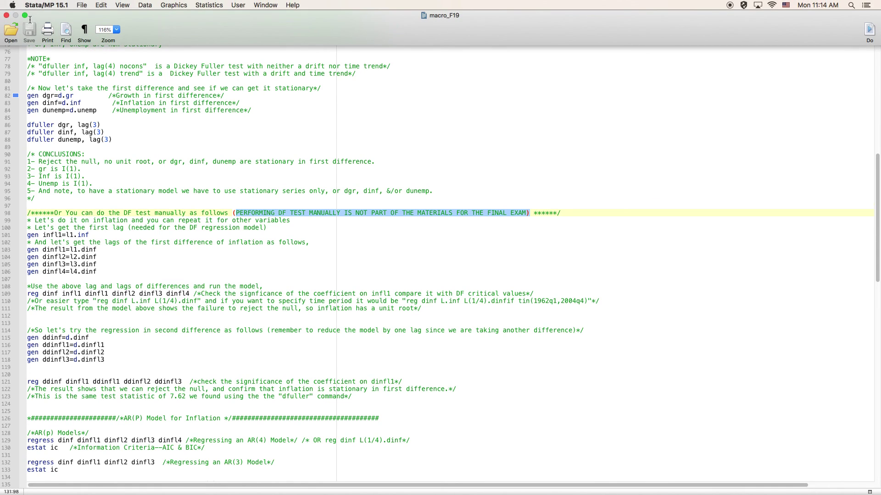
pyautogui.click(25, 15)
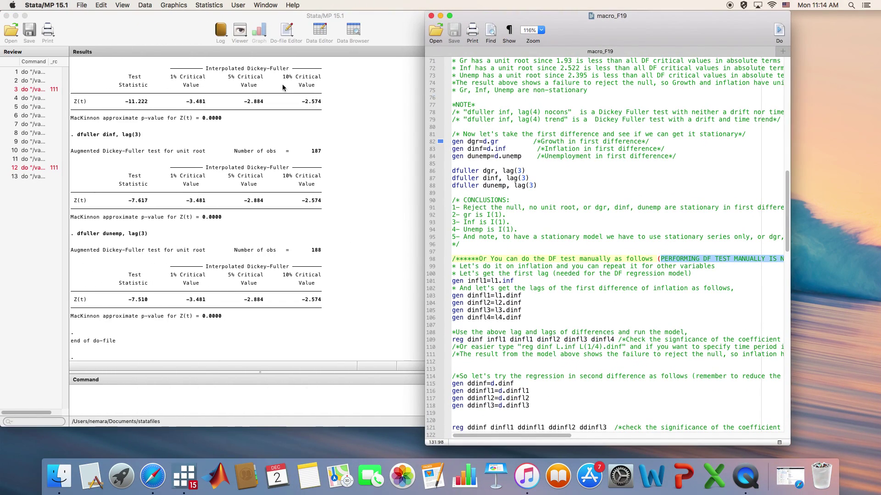
# - Go past the manual DF test to the AR(p) model section for inflation in the do-file
pyautogui.scroll(-2, 553, 265)
pyautogui.scroll(-2, 554, 265)
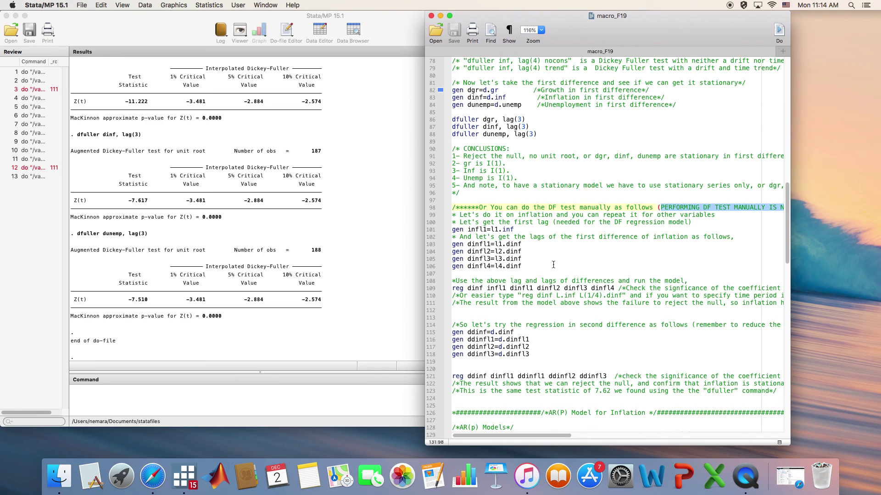
pyautogui.scroll(-3, 553, 265)
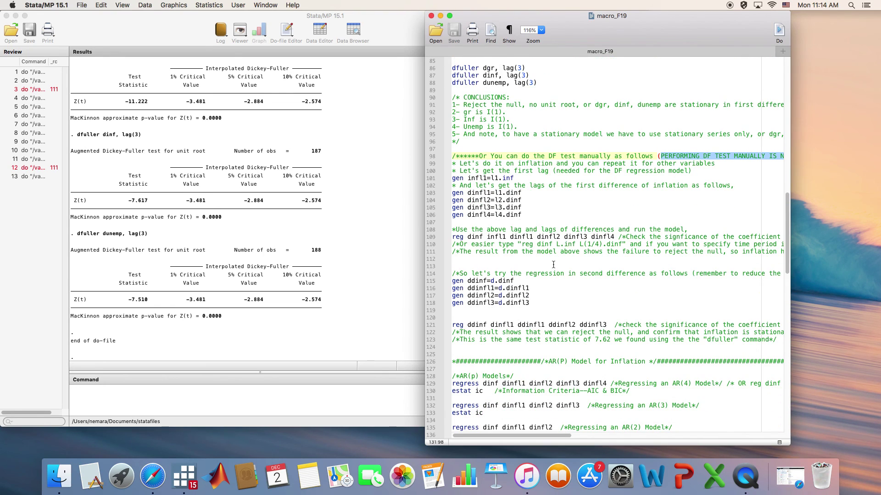
pyautogui.scroll(-5, 554, 265)
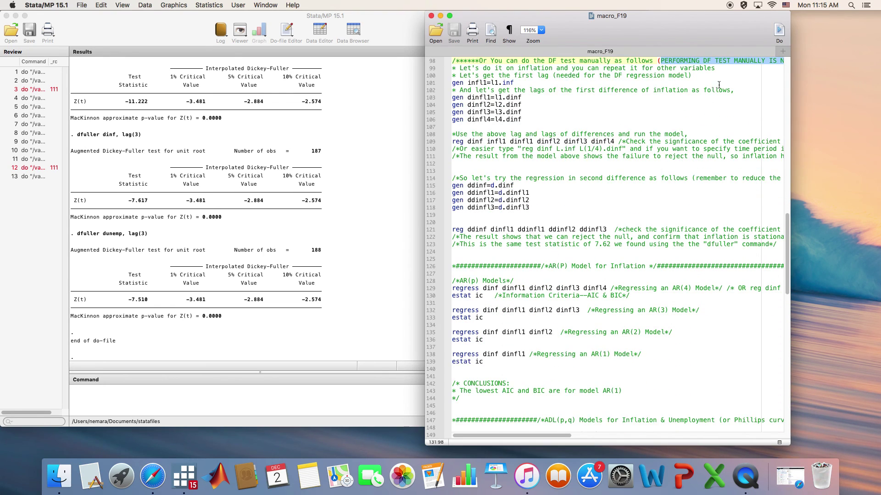